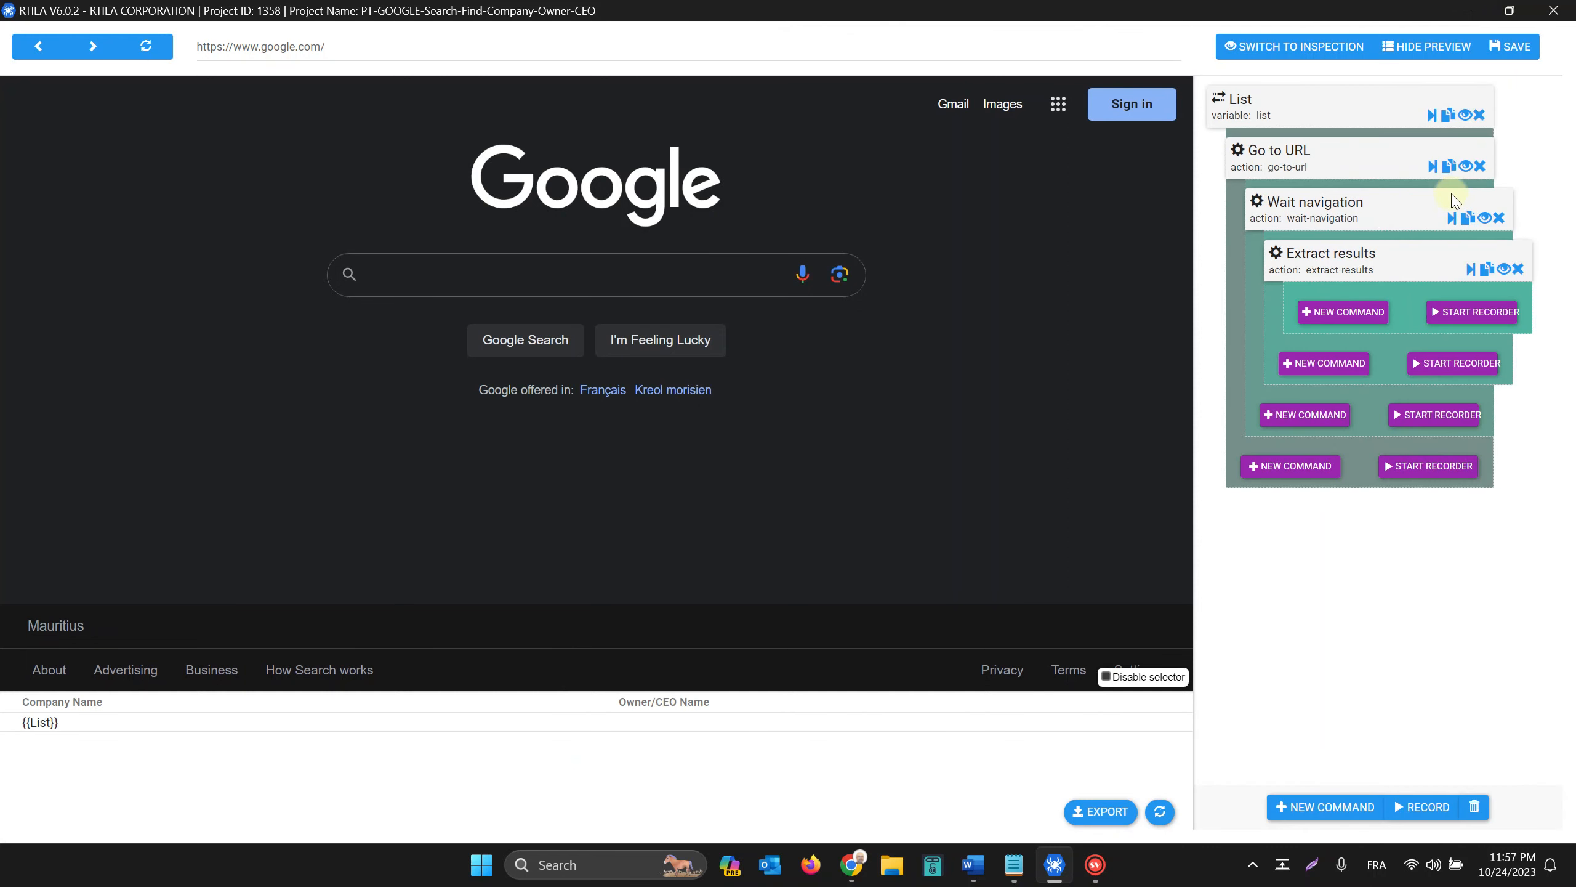
Review the List variable's company names, one per line, and its remaining settings.
click(1239, 100)
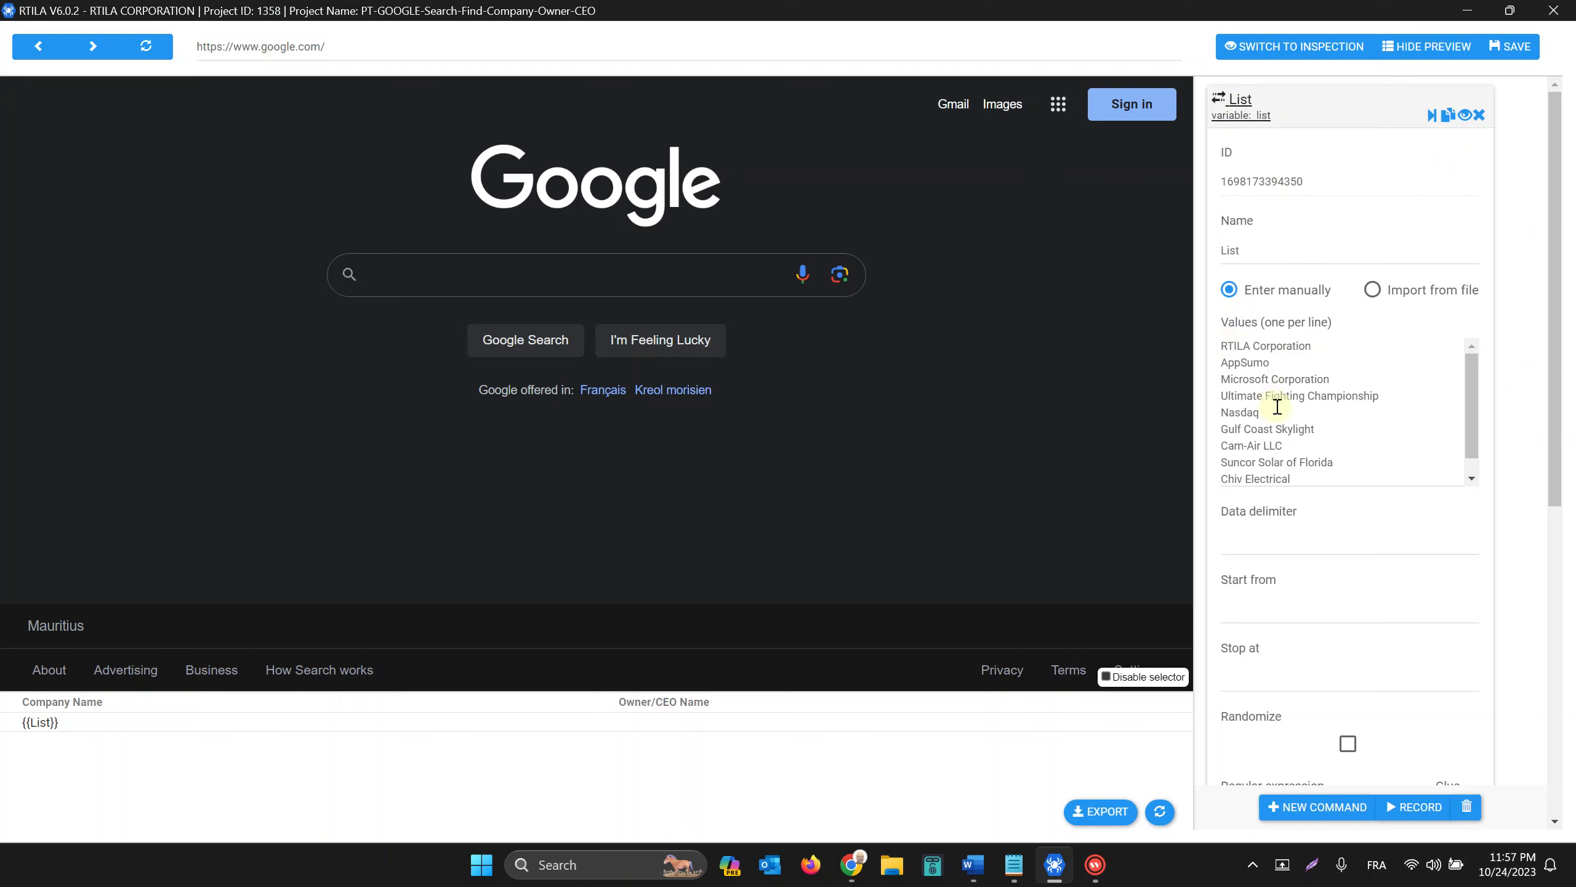
scroll(1279, 411, down, 1)
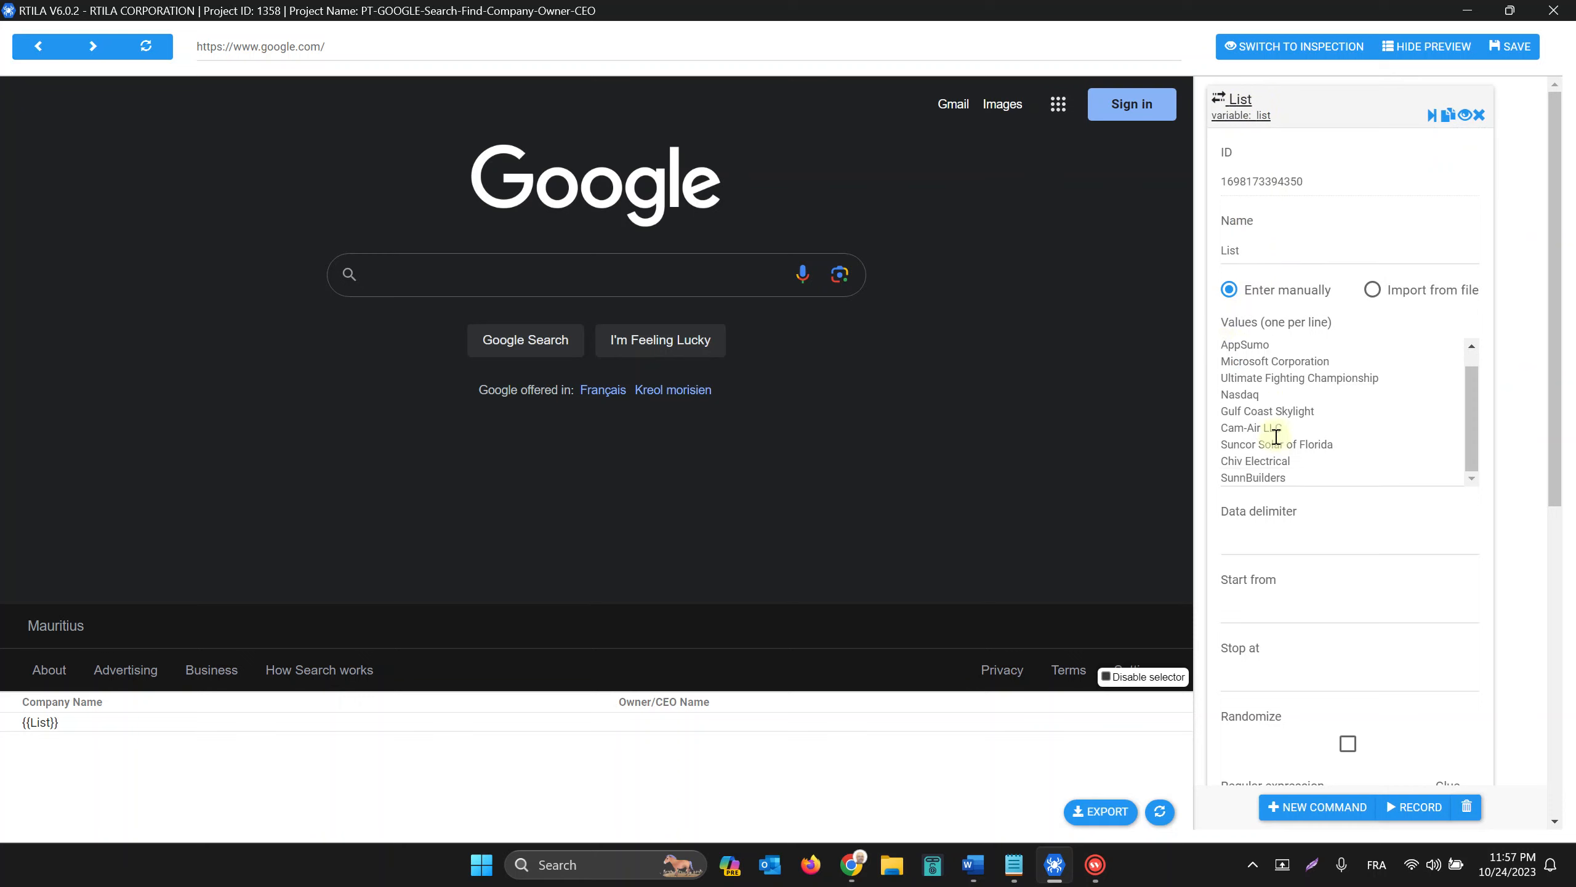
scroll(1287, 421, up, 1)
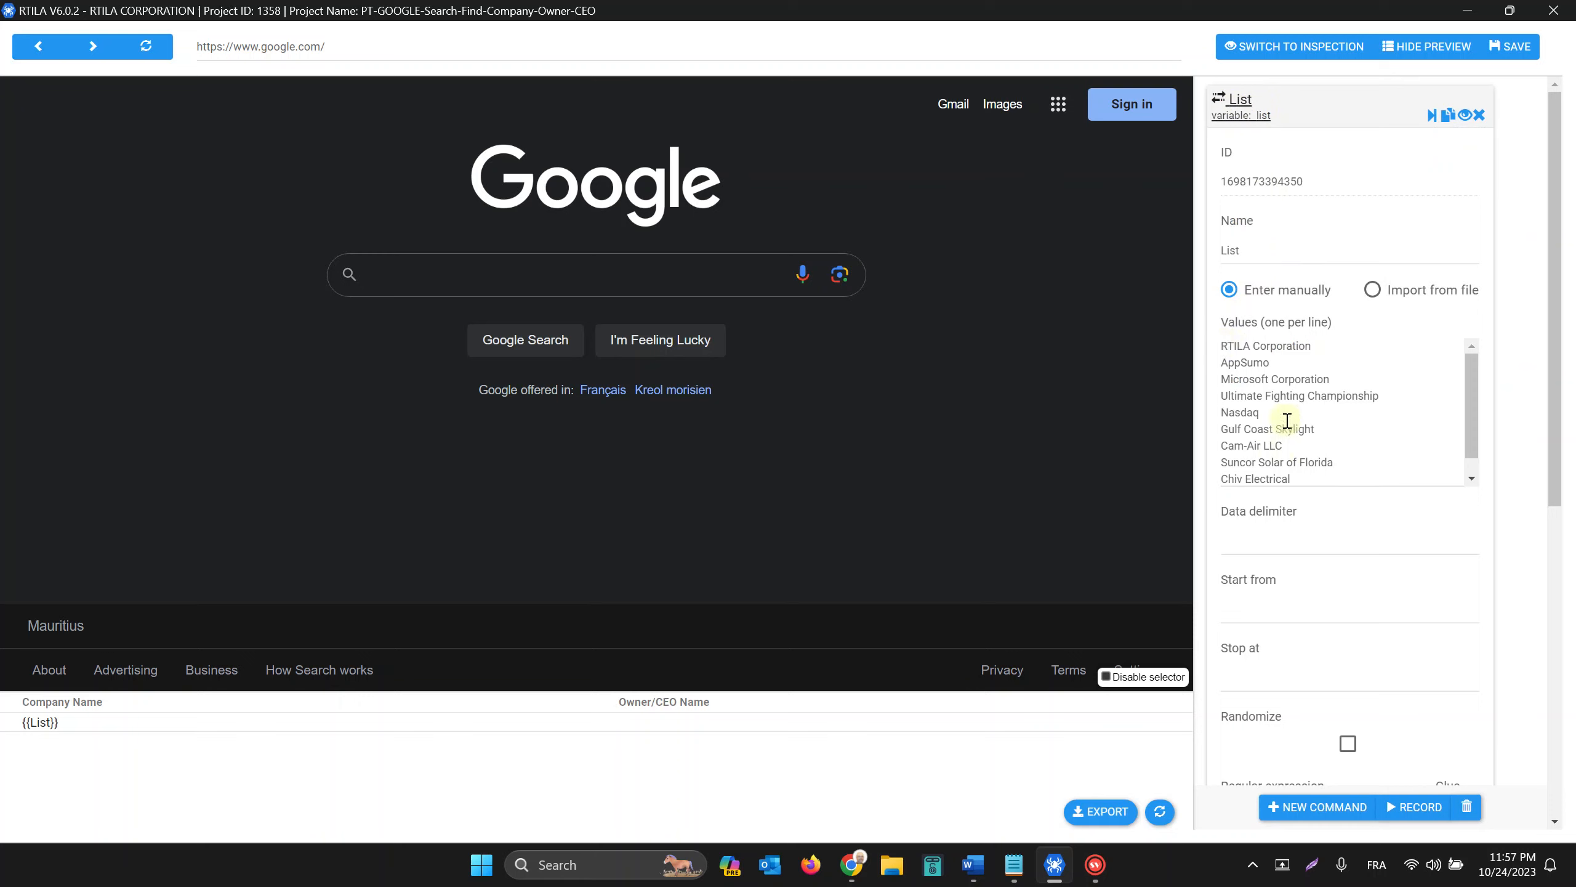
double_click(1285, 346)
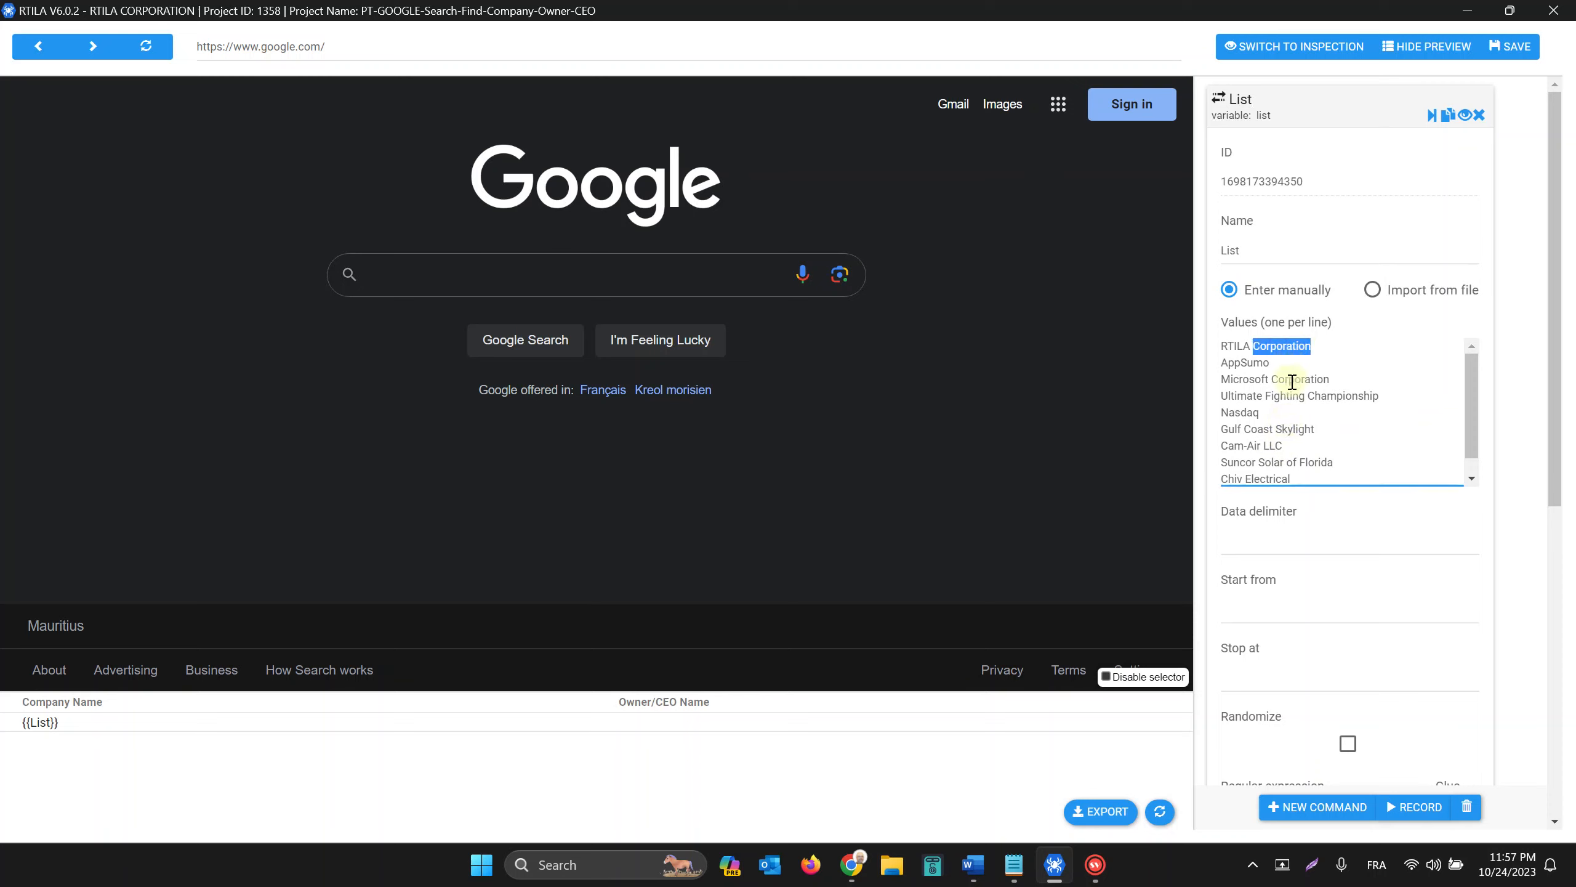
scroll(1293, 391, down, 1)
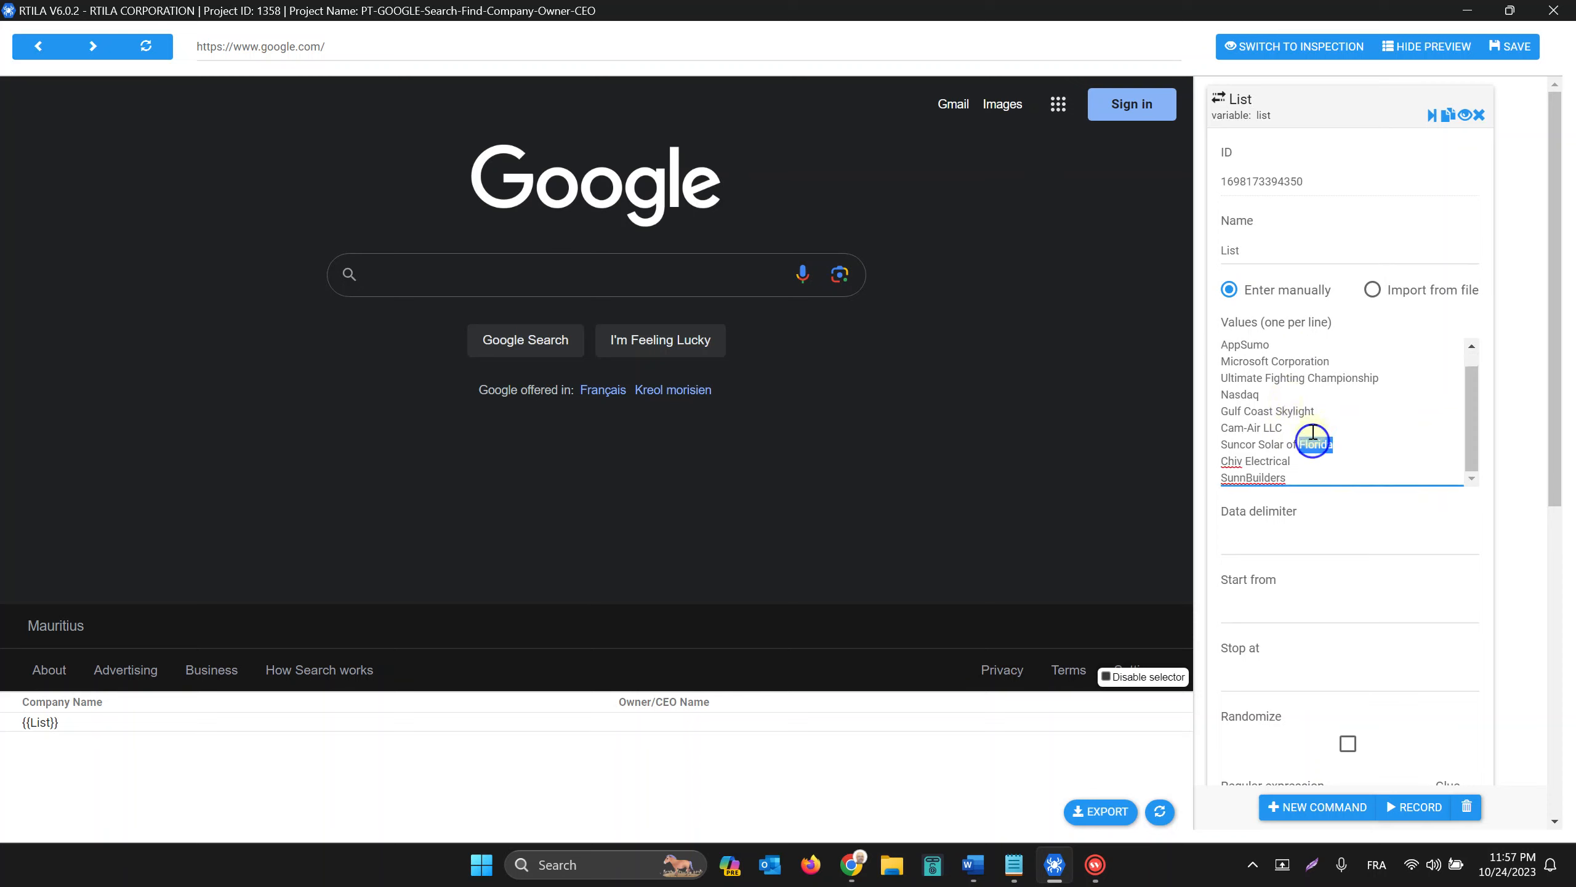
click(1306, 414)
scroll(1306, 415, down, 3)
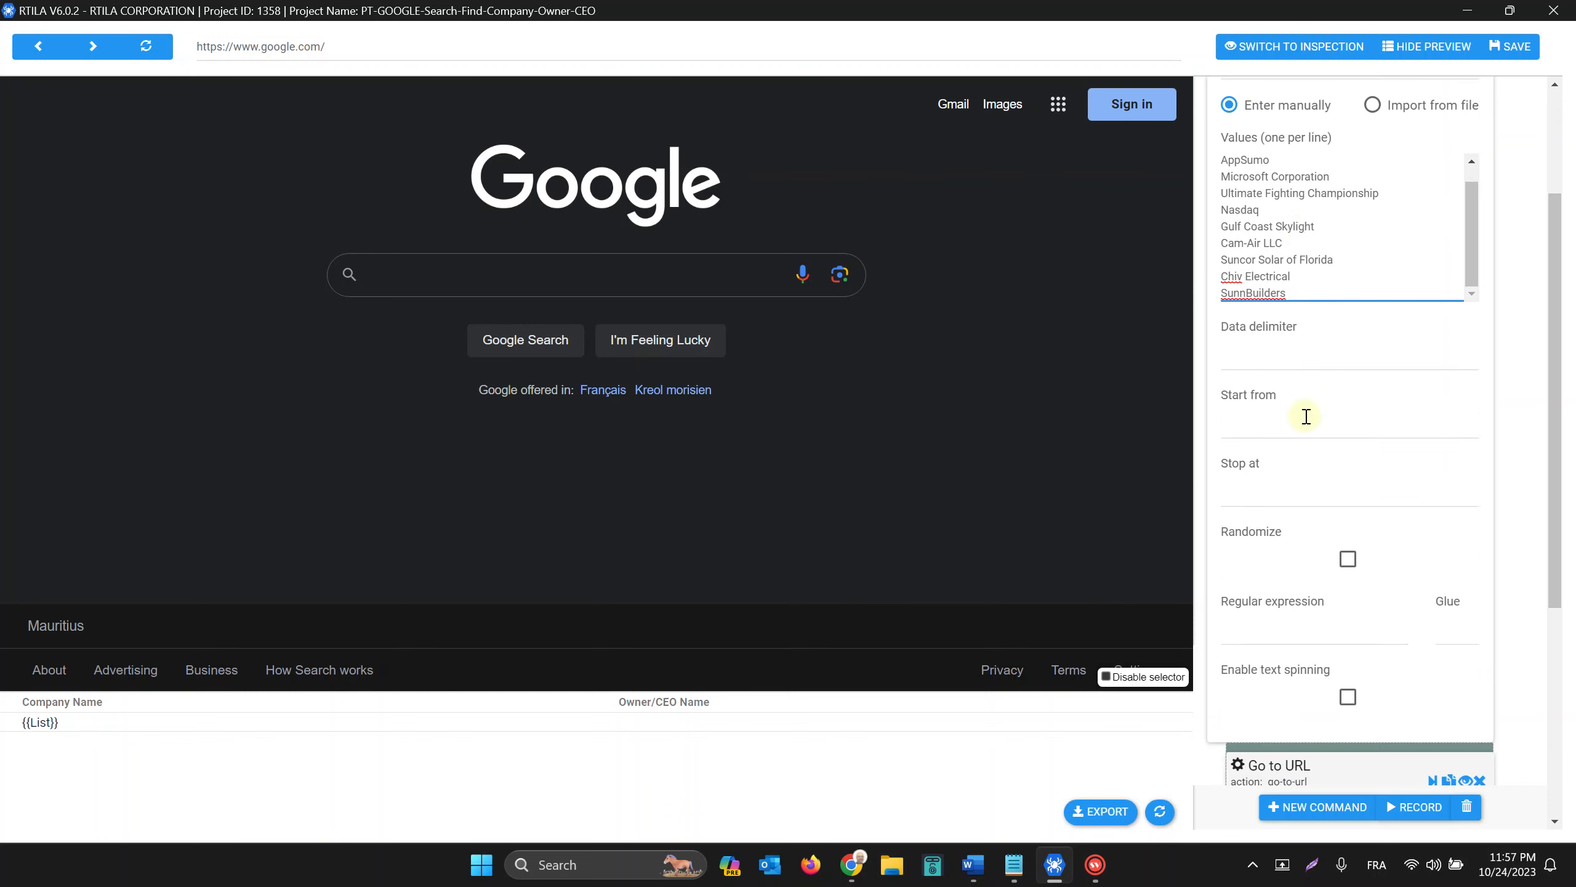
scroll(1314, 410, up, 3)
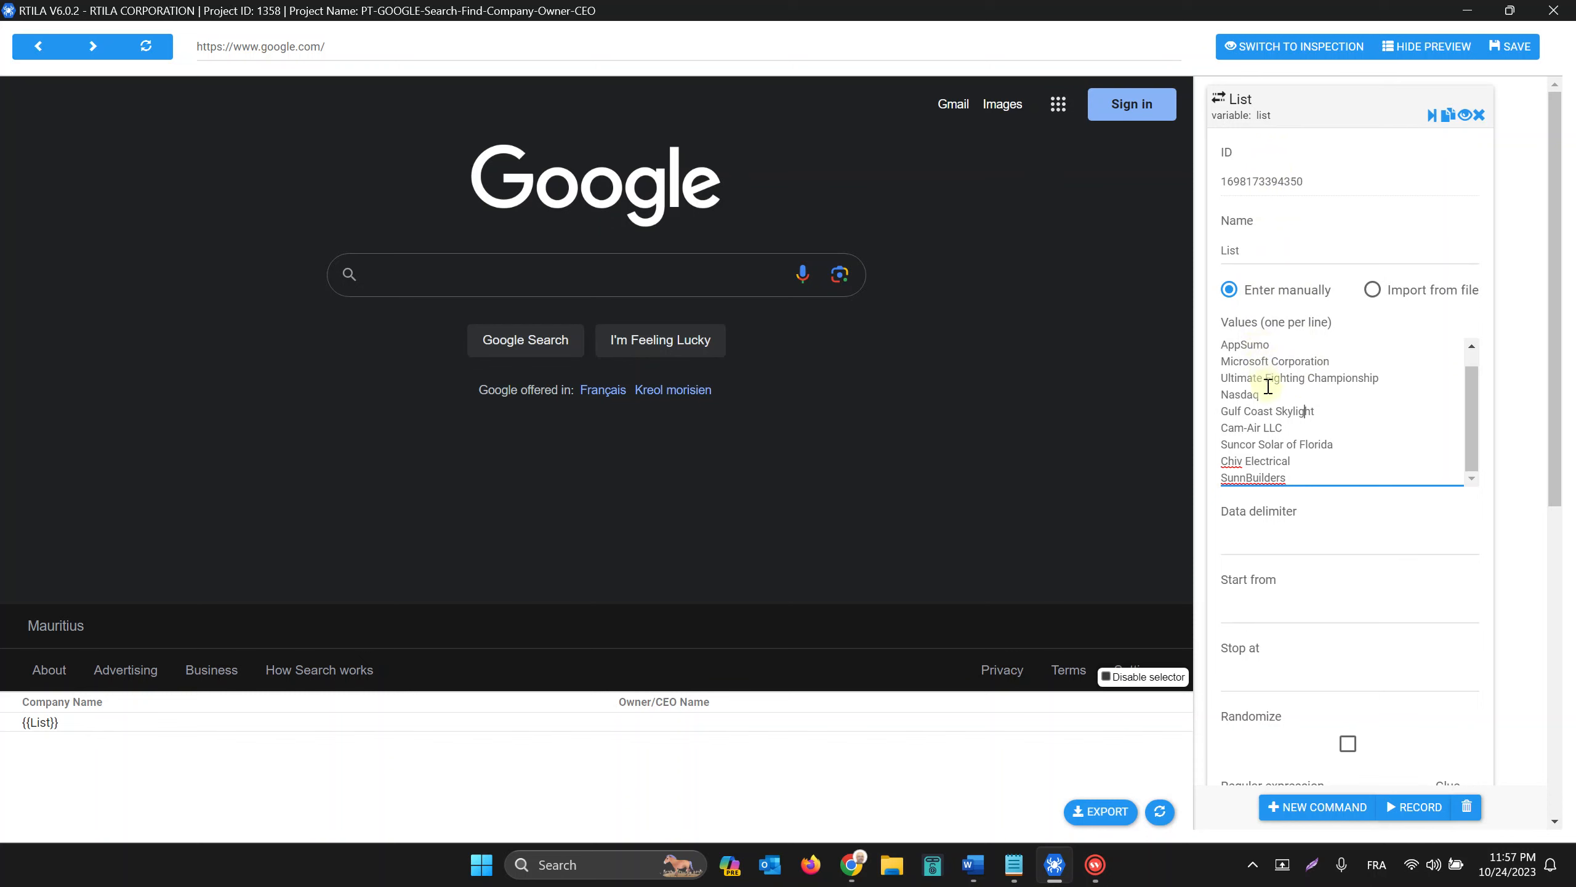
scroll(1269, 364, down, 3)
scroll(1292, 310, up, 3)
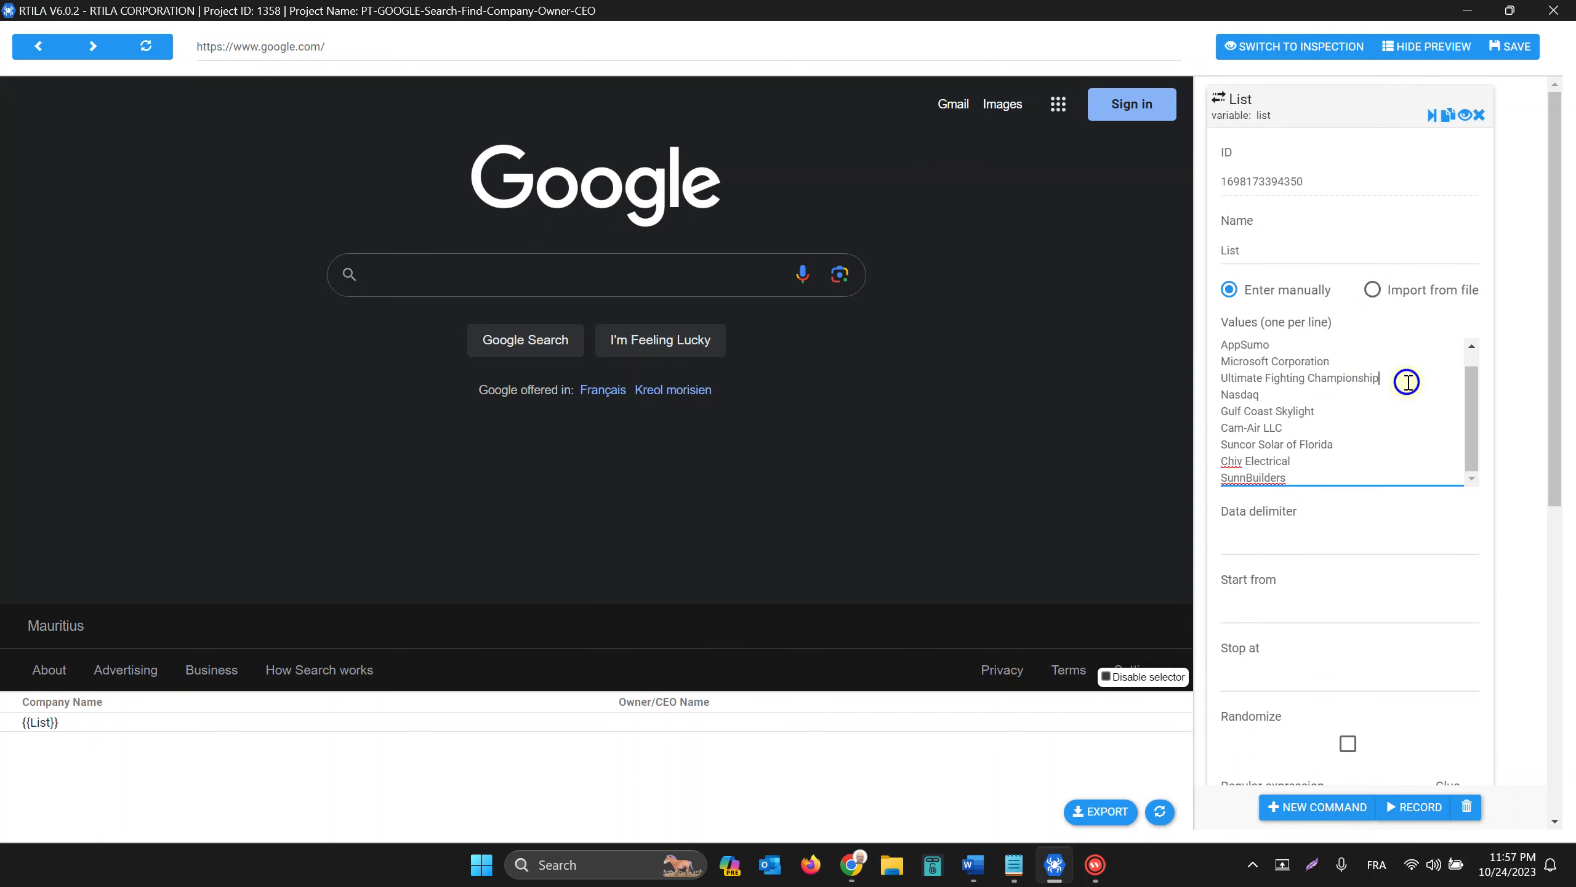
click(1253, 122)
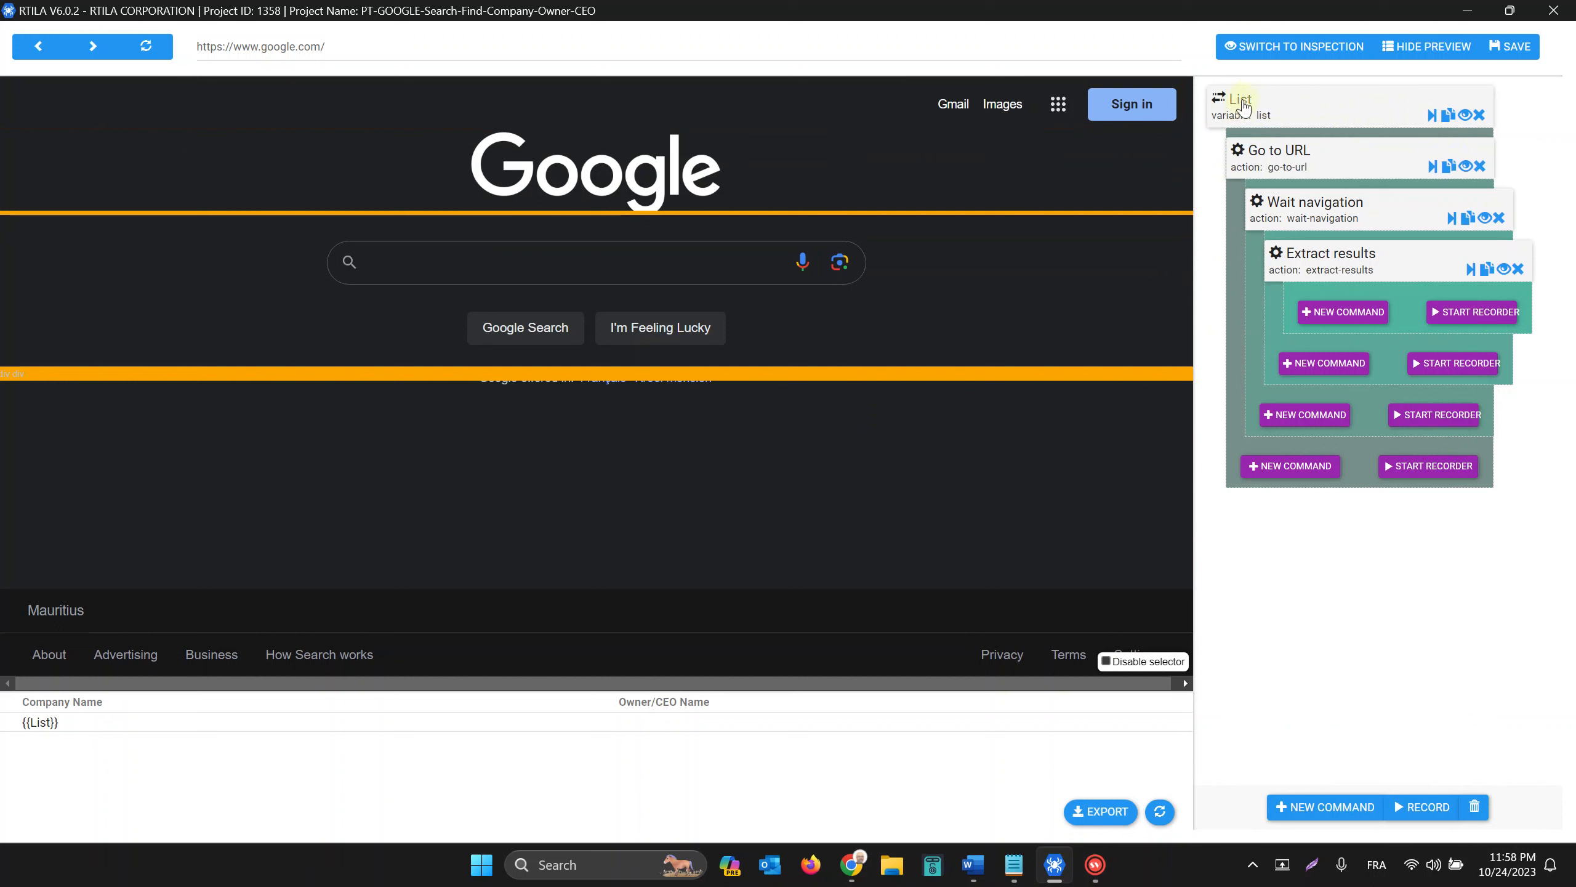
Examine the search address in the Go to URL command and the settings of the Wait navigation command.
click(1288, 163)
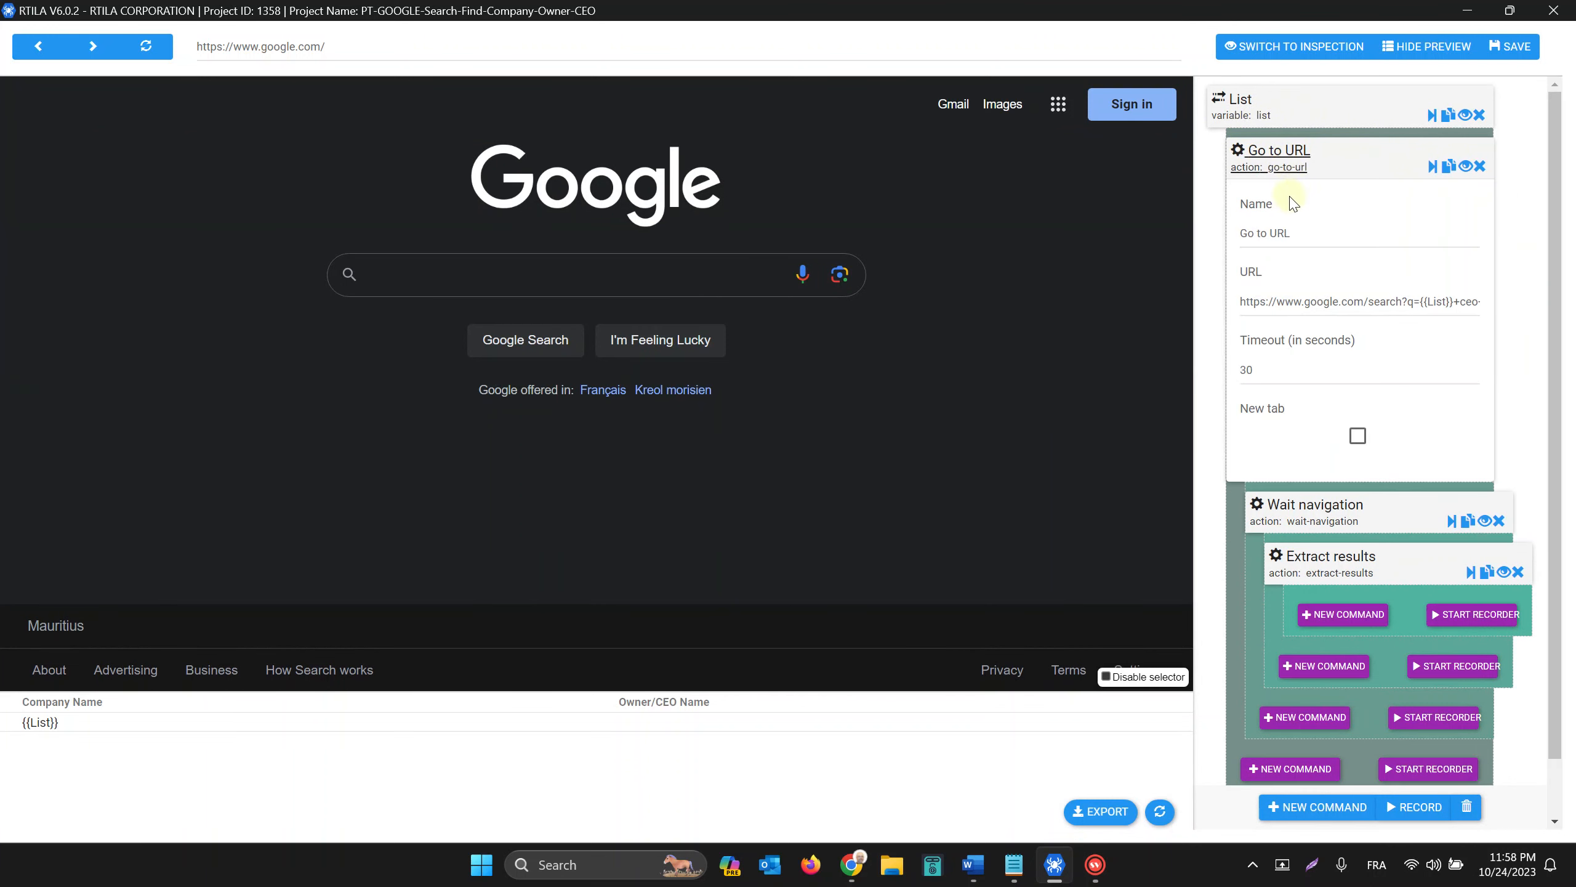
drag(1423, 304, 1239, 308)
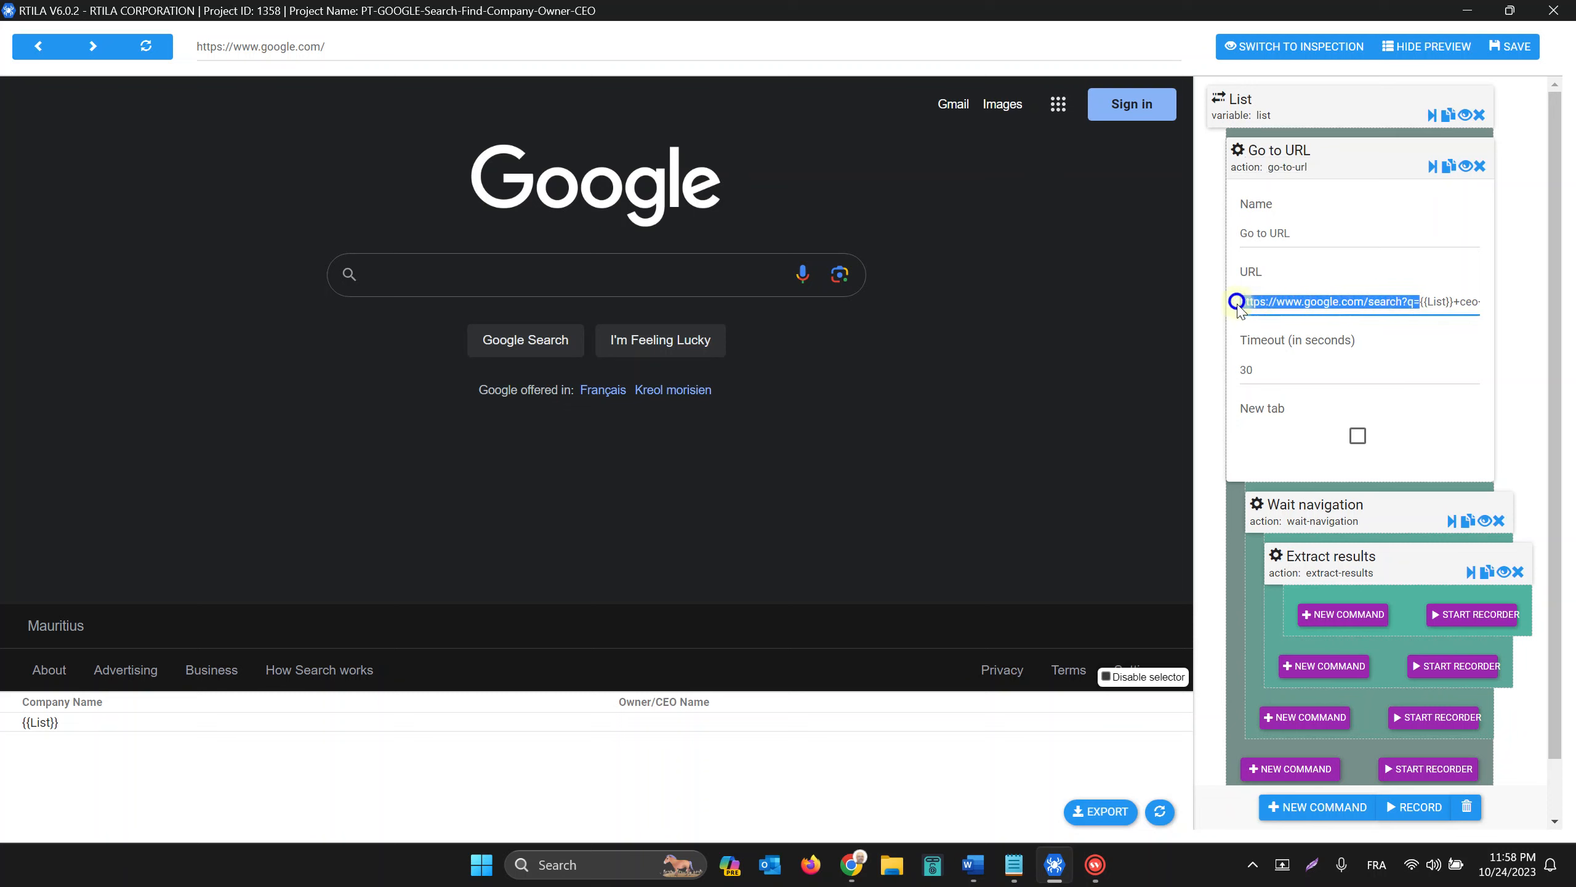
click(1414, 302)
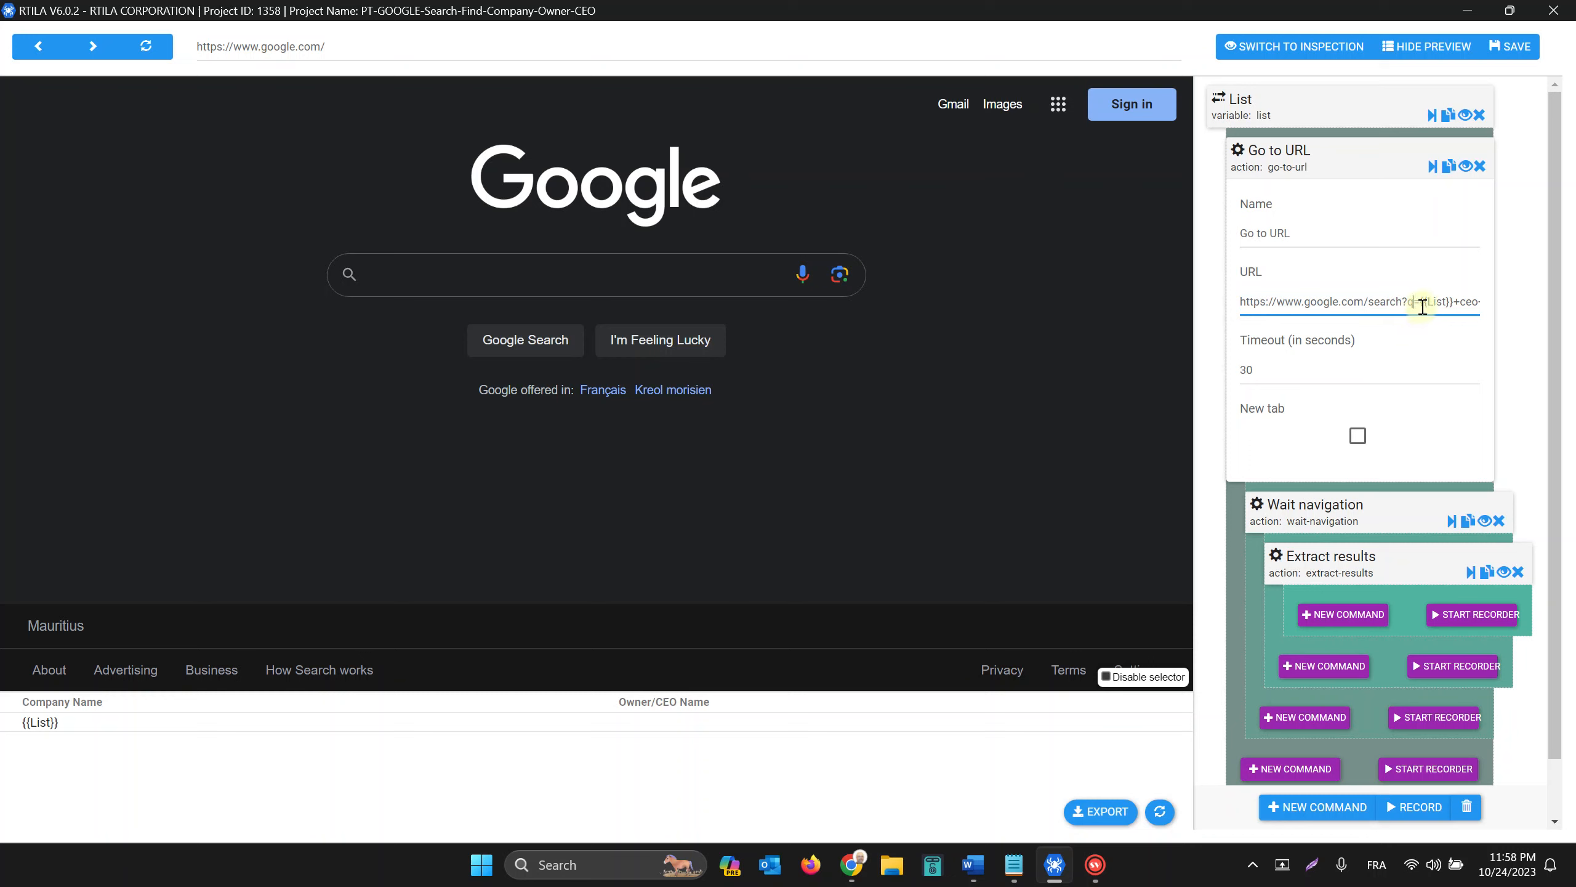
drag(1421, 305, 1453, 305)
drag(1453, 303, 1484, 306)
click(1458, 303)
click(1298, 165)
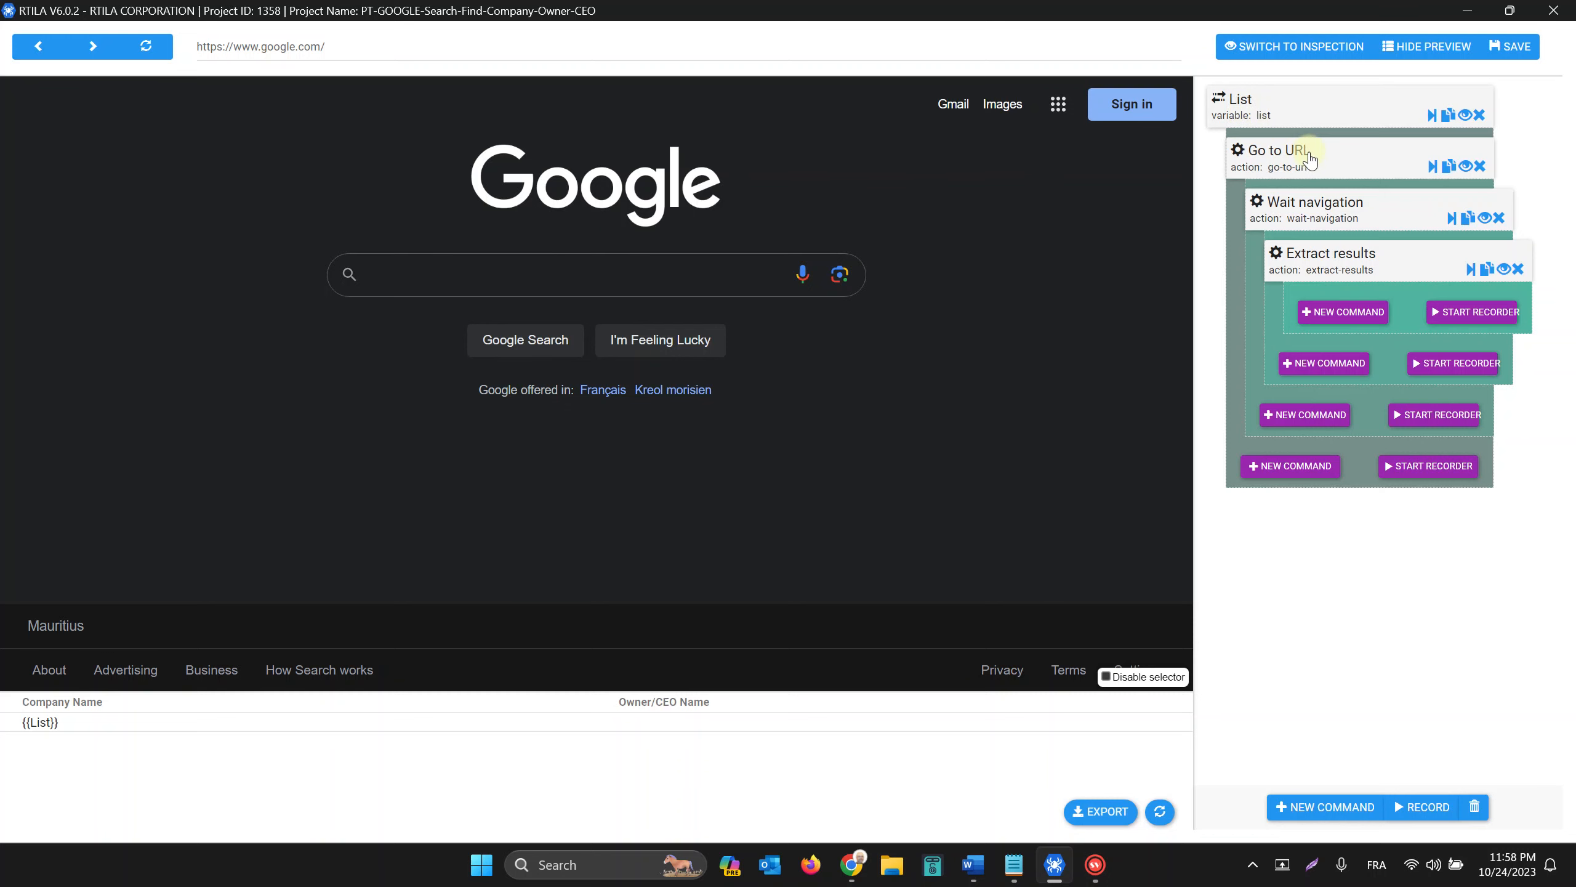
click(1331, 208)
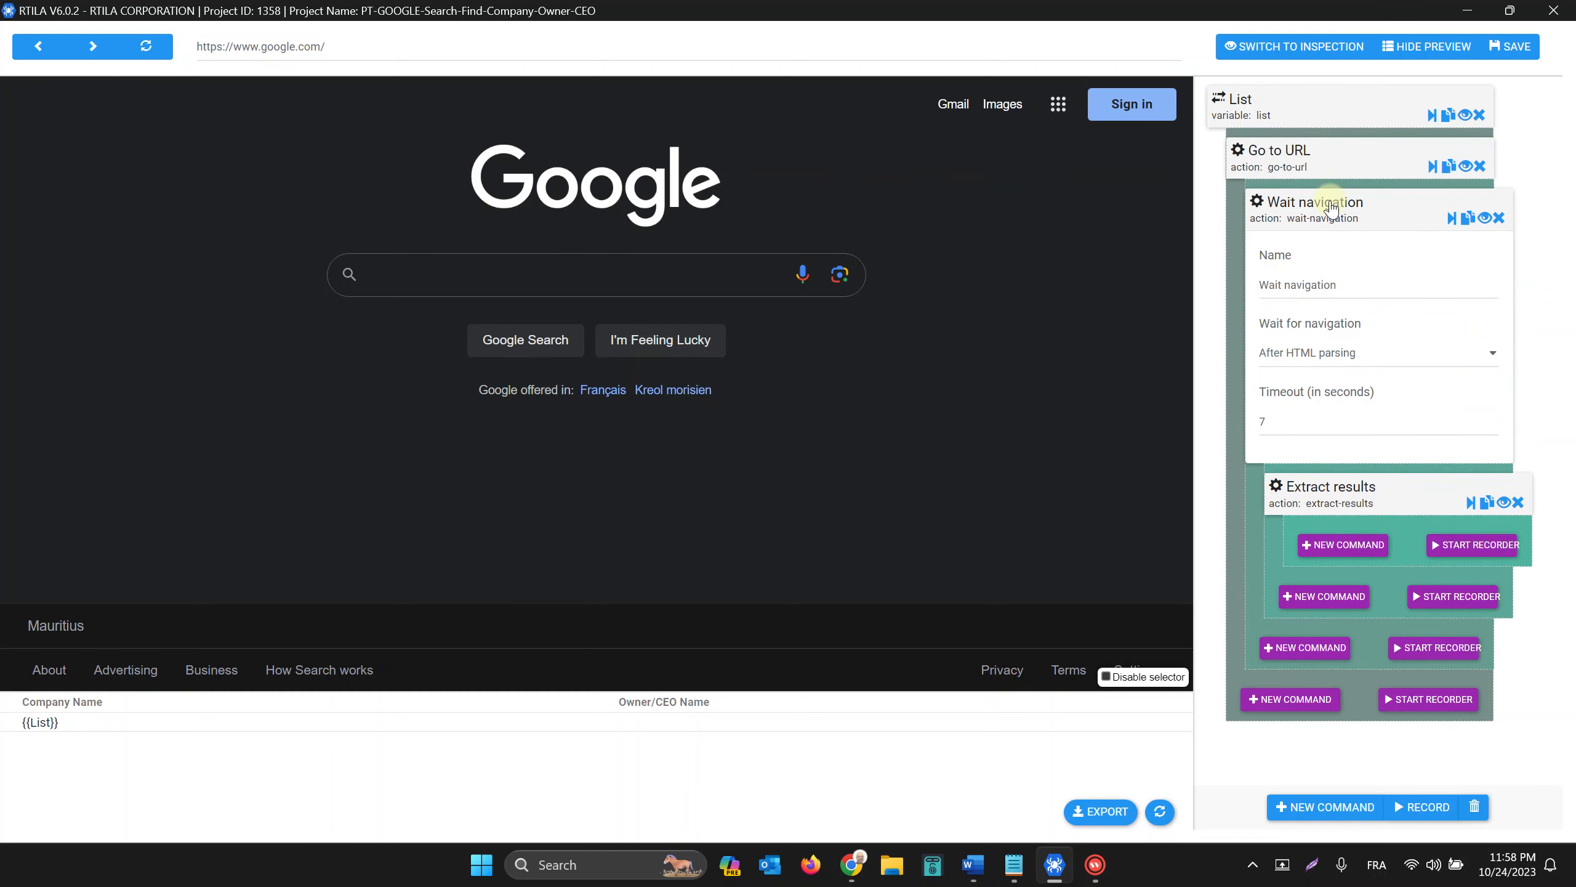
click(1331, 208)
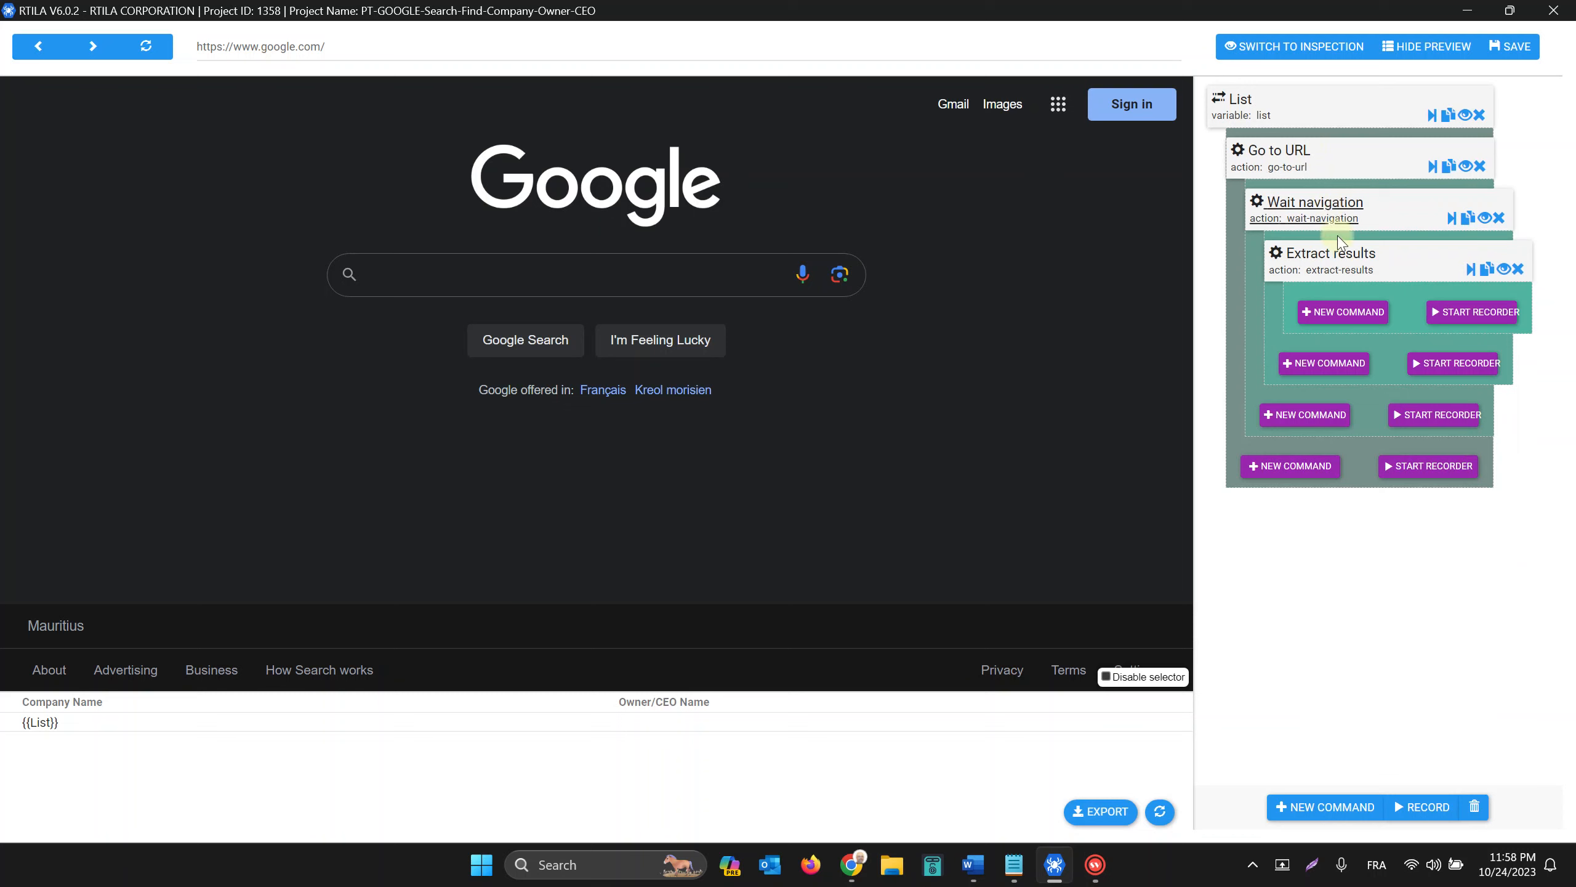
click(1510, 56)
click(664, 49)
key(ctrl+a)
text(https://www.google.com/search?q=AppSumo%2C+ceo+owner)
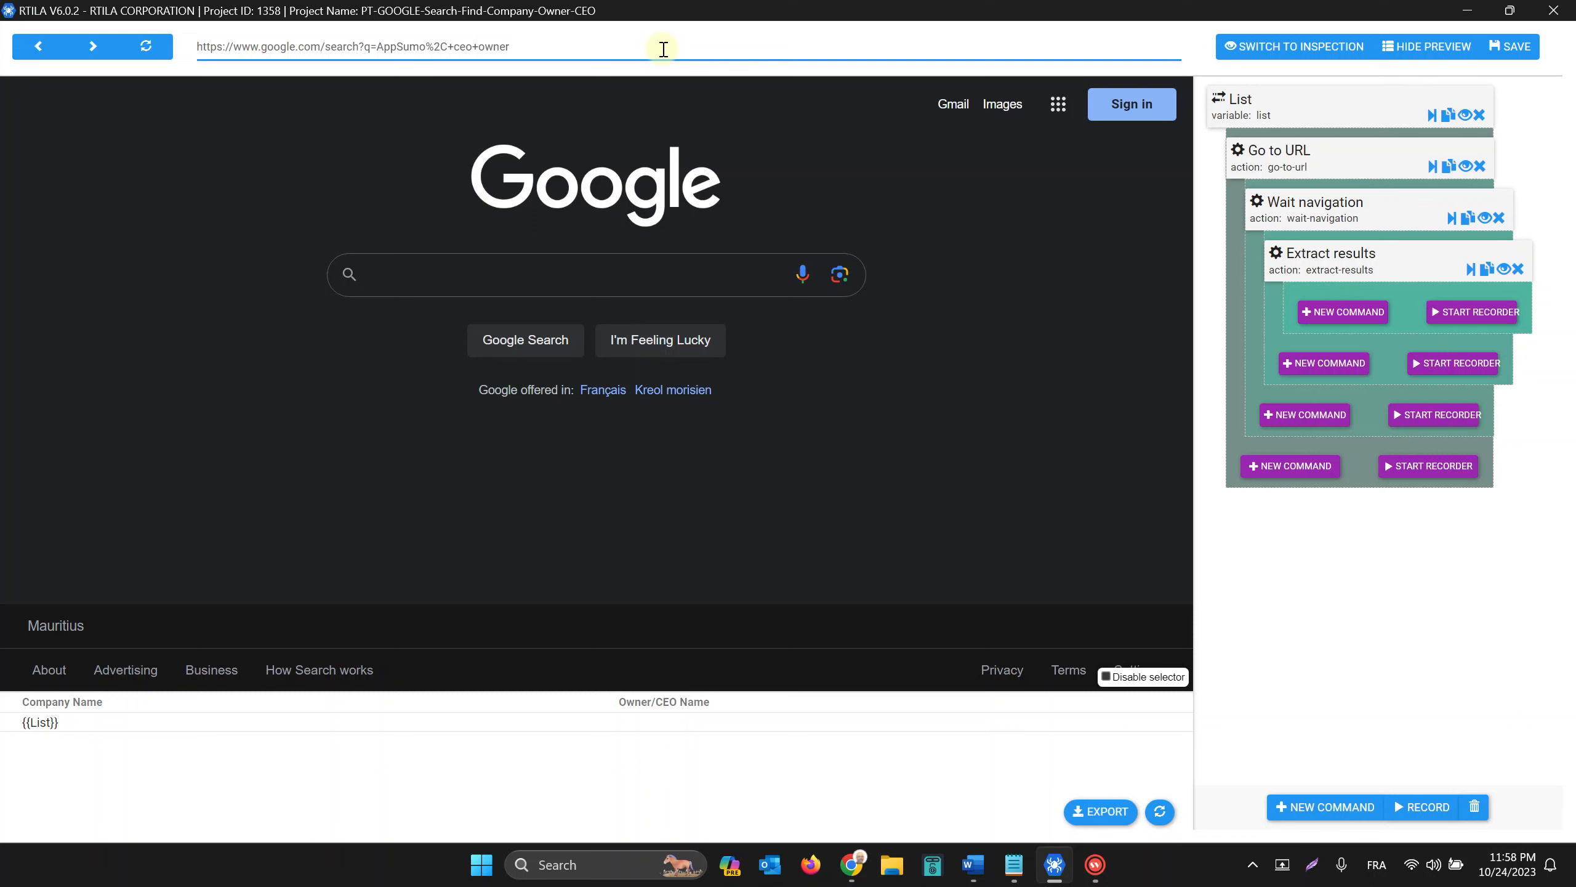
key(Return)
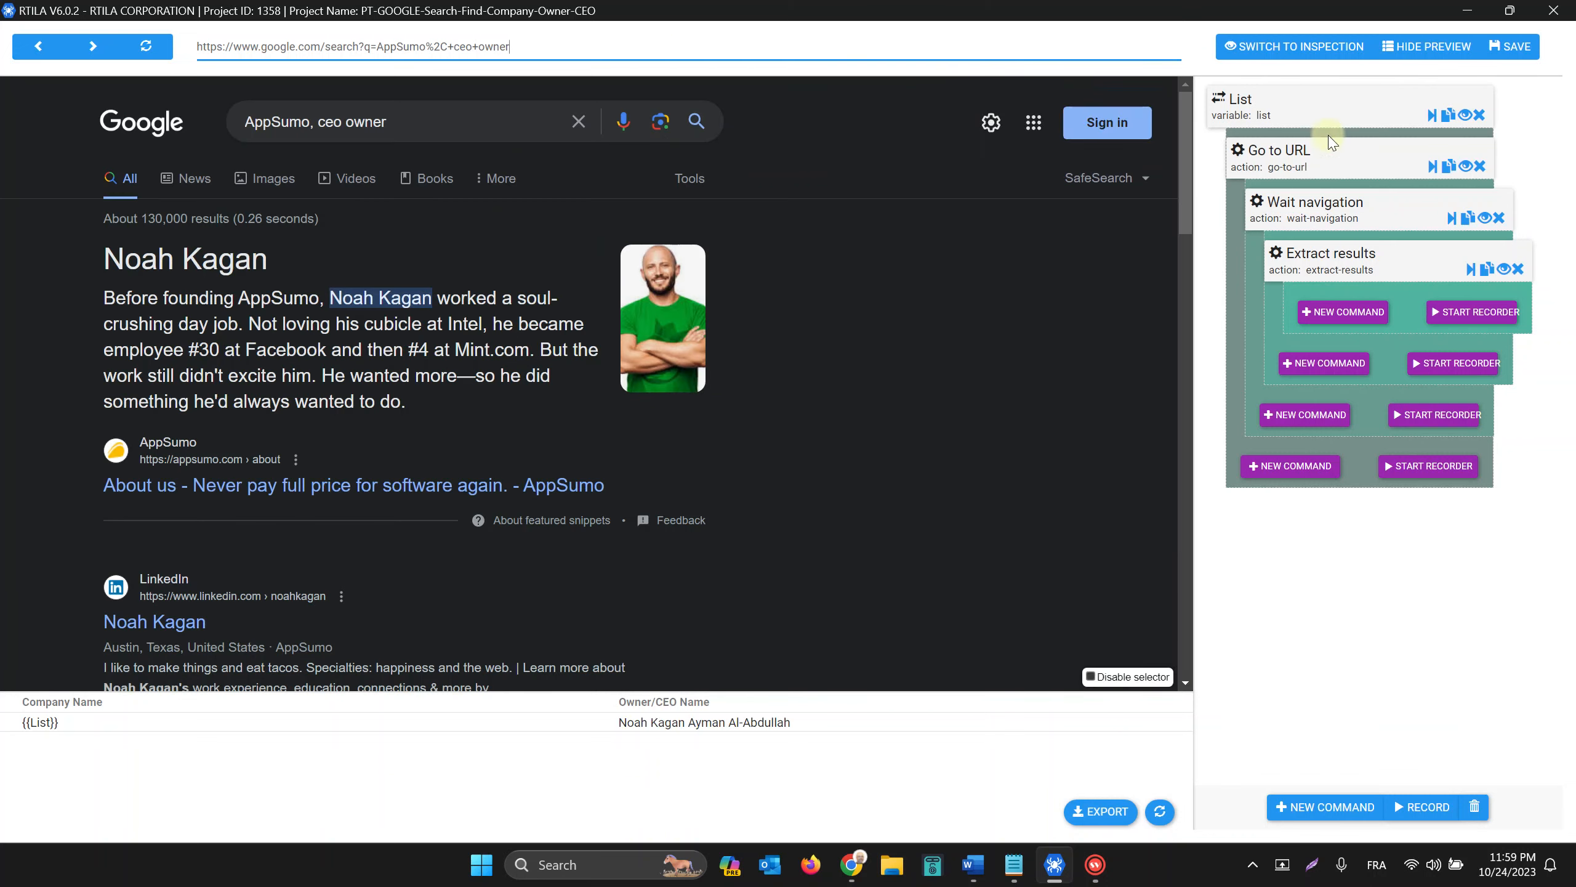
Switch to inspection mode and check the default value of the Company Name property in Dataset #1.
click(1300, 55)
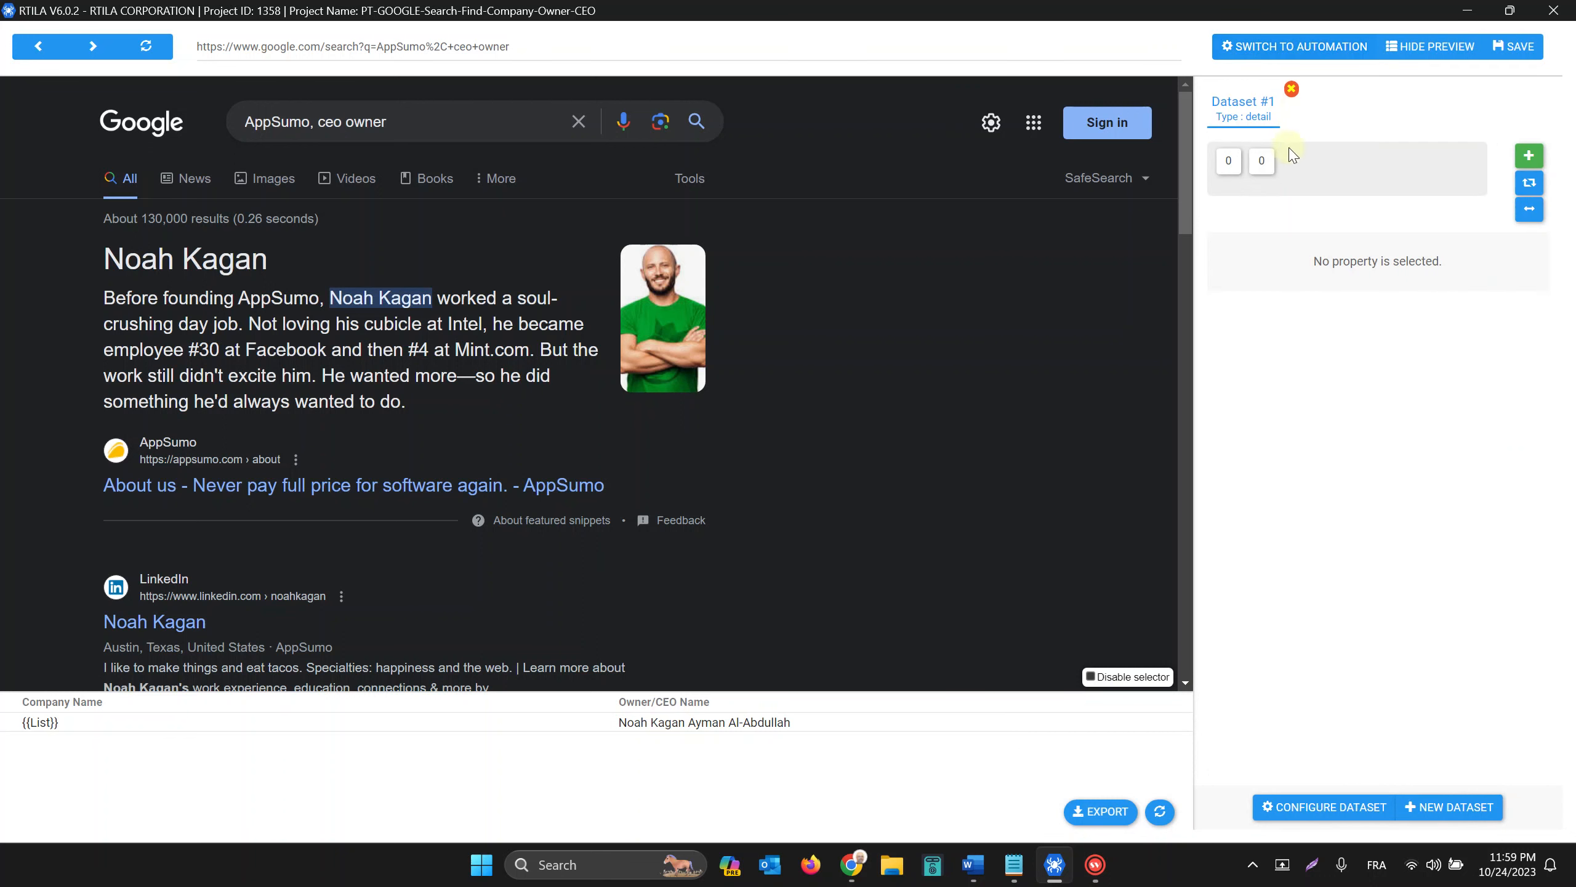
click(1229, 161)
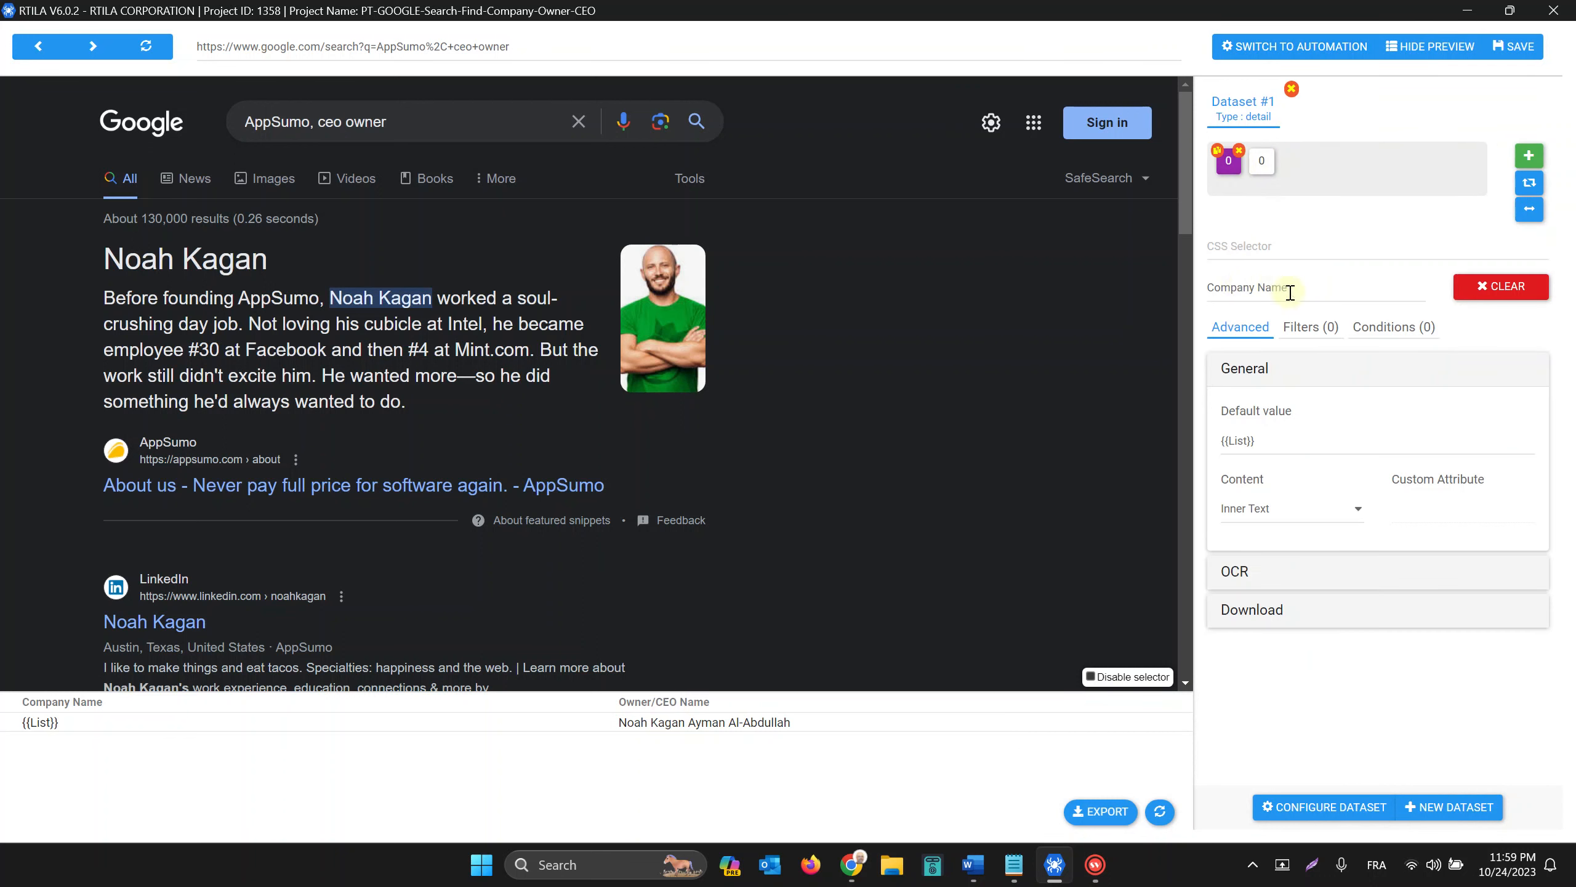
drag(1283, 440, 1240, 443)
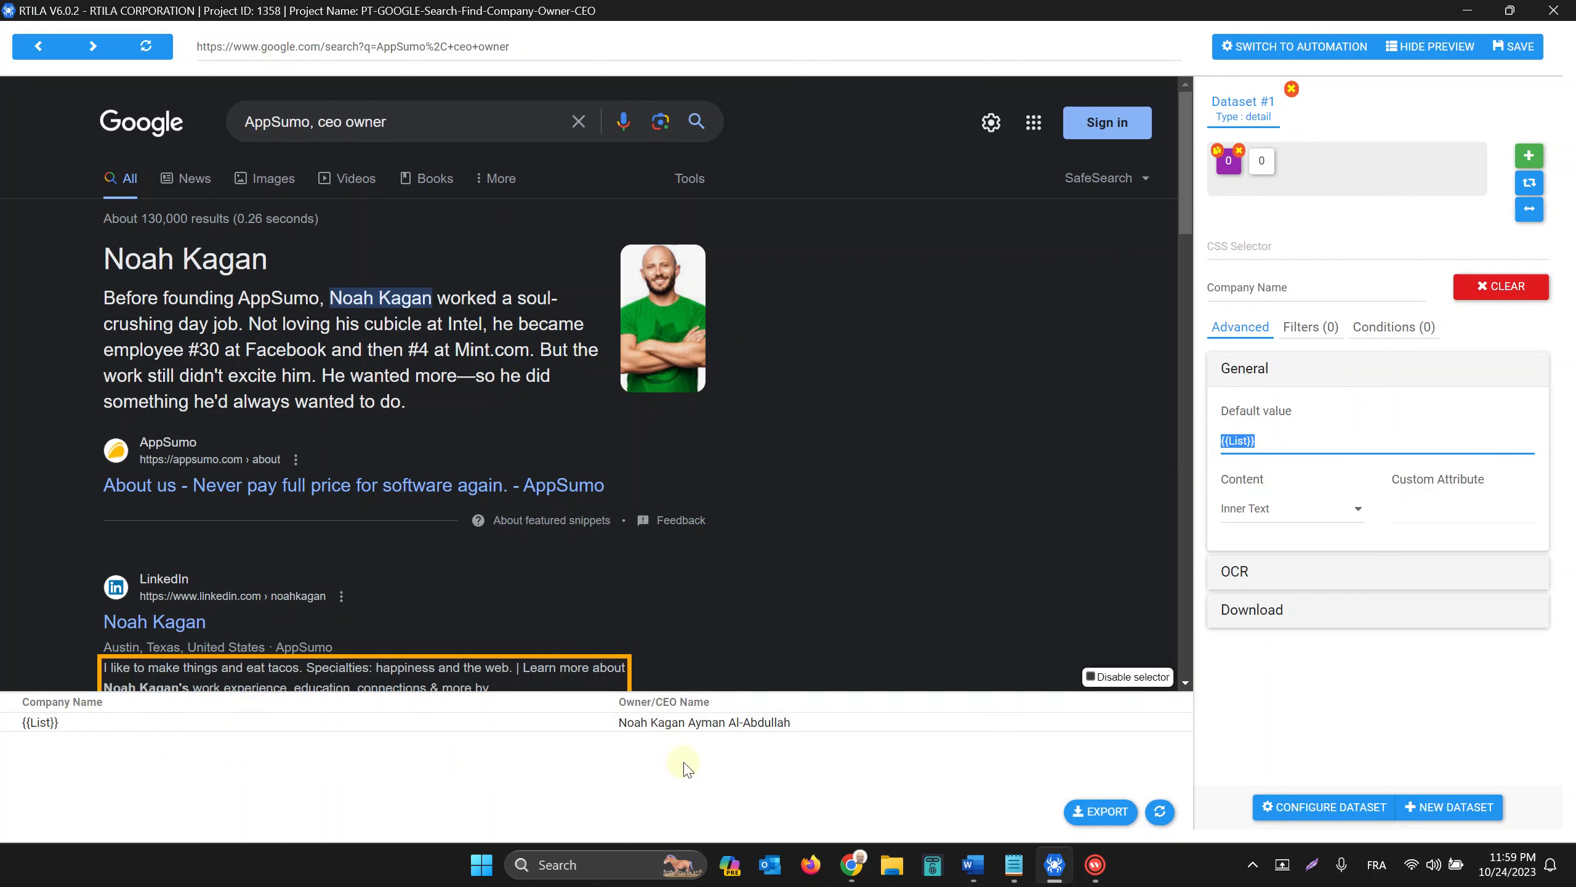
Examine the CSS selector of the Owner/CEO Name property, including its linkedin and h3 parts.
click(1266, 165)
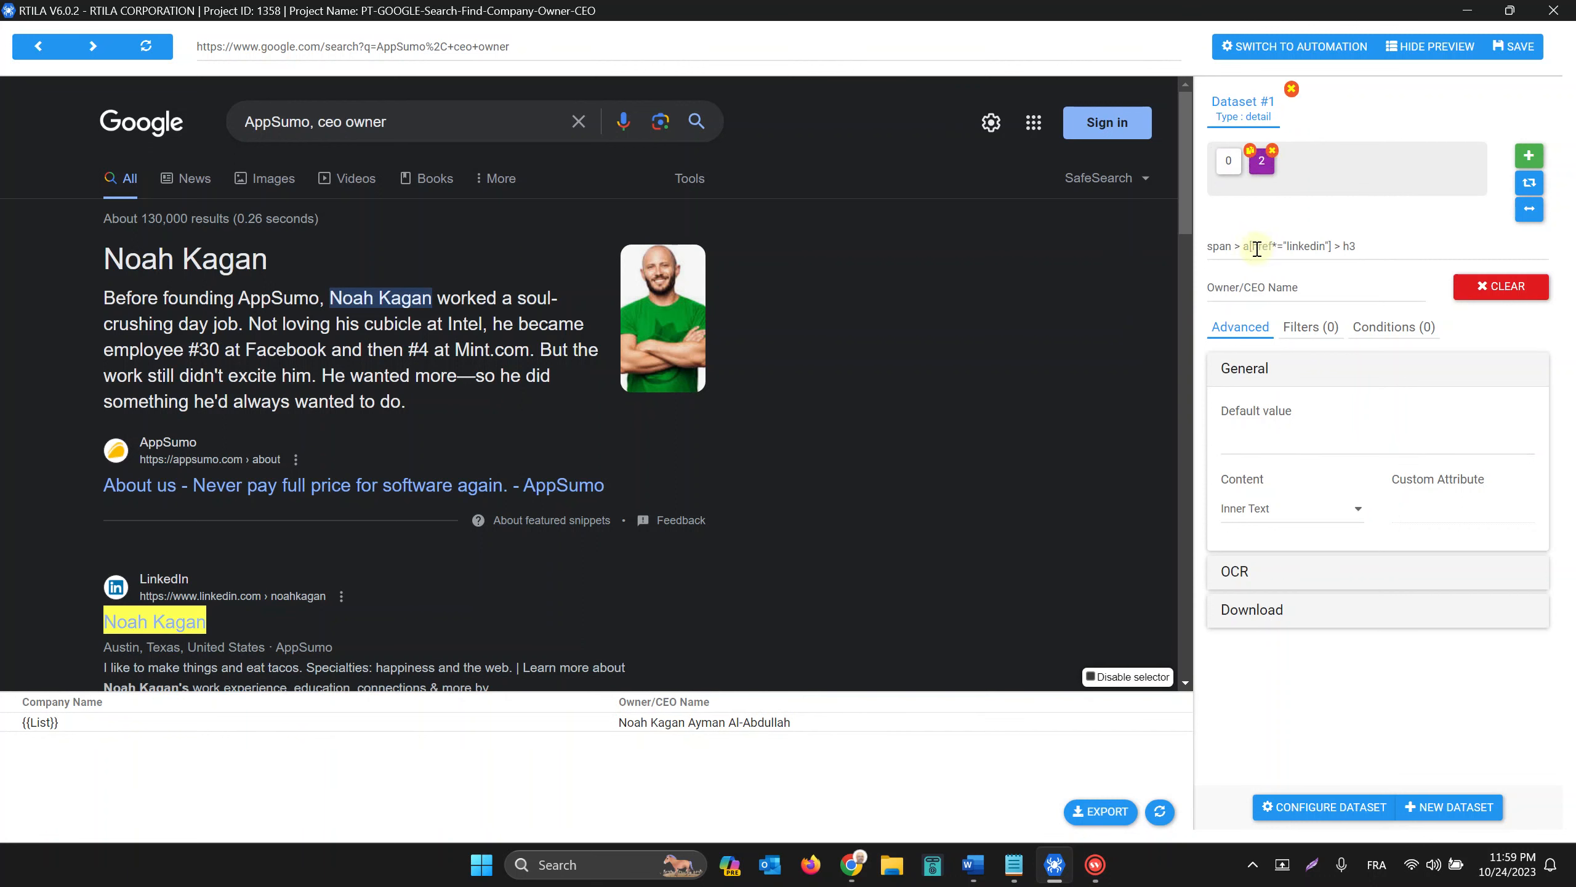
drag(1365, 249, 1227, 248)
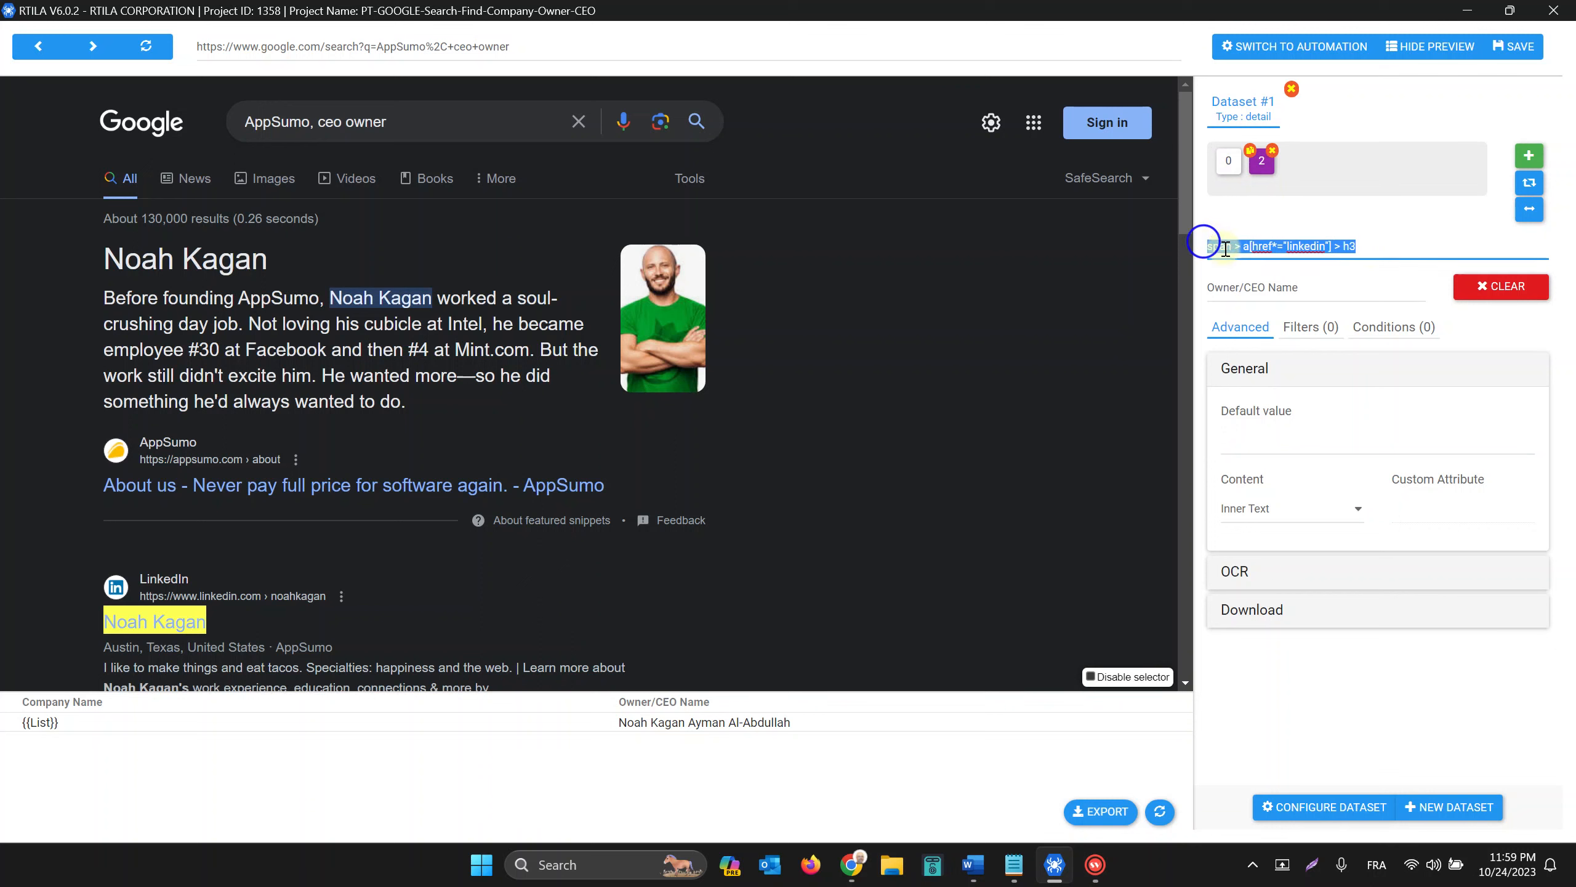
click(1228, 248)
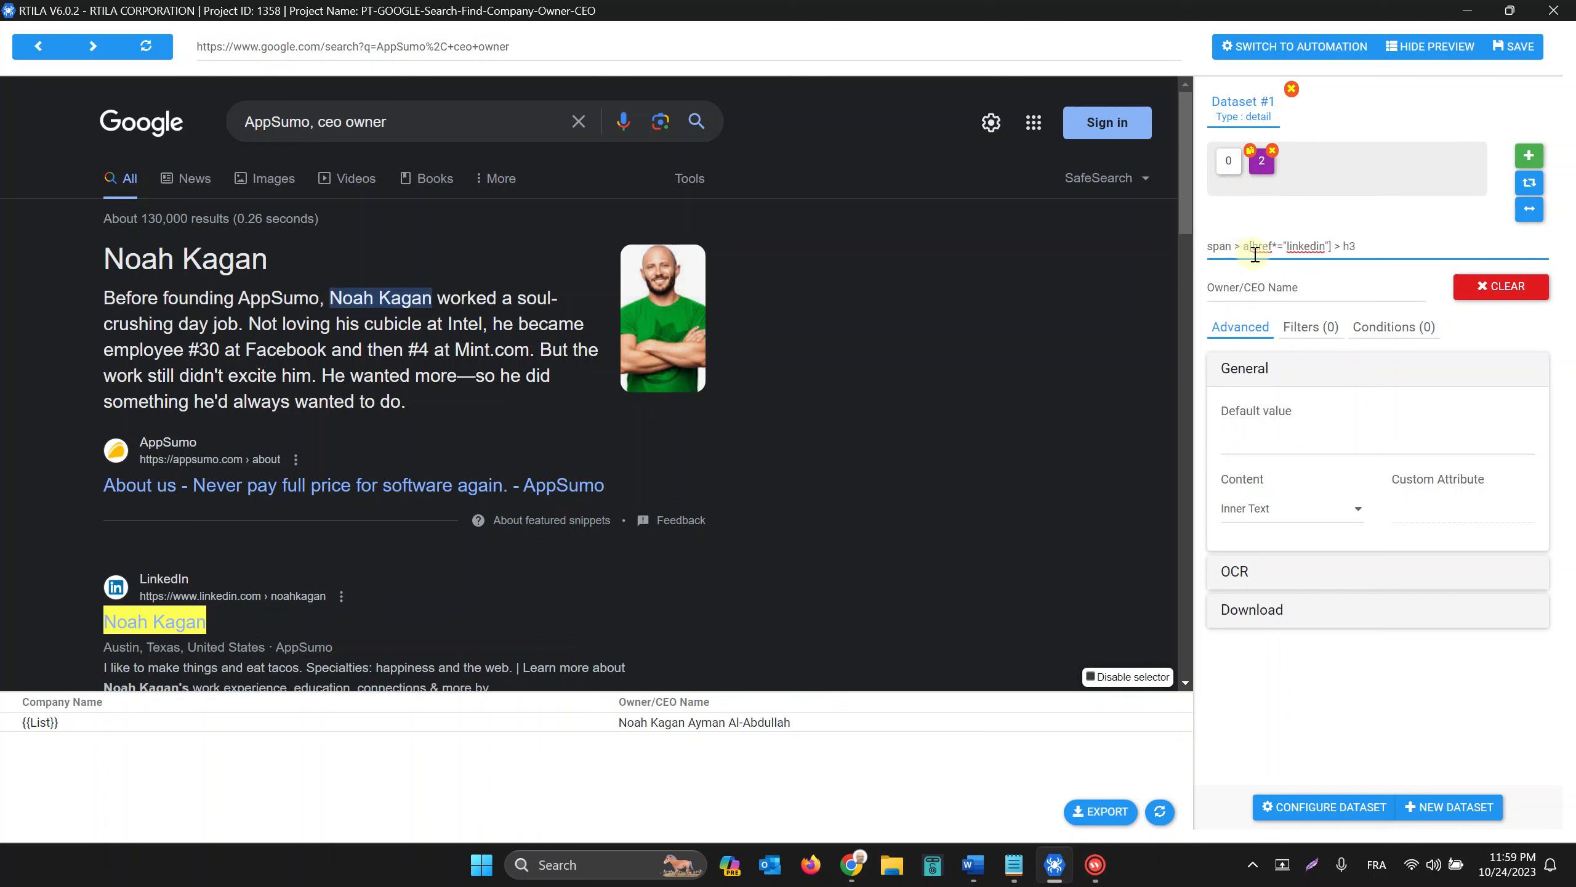
double_click(1305, 247)
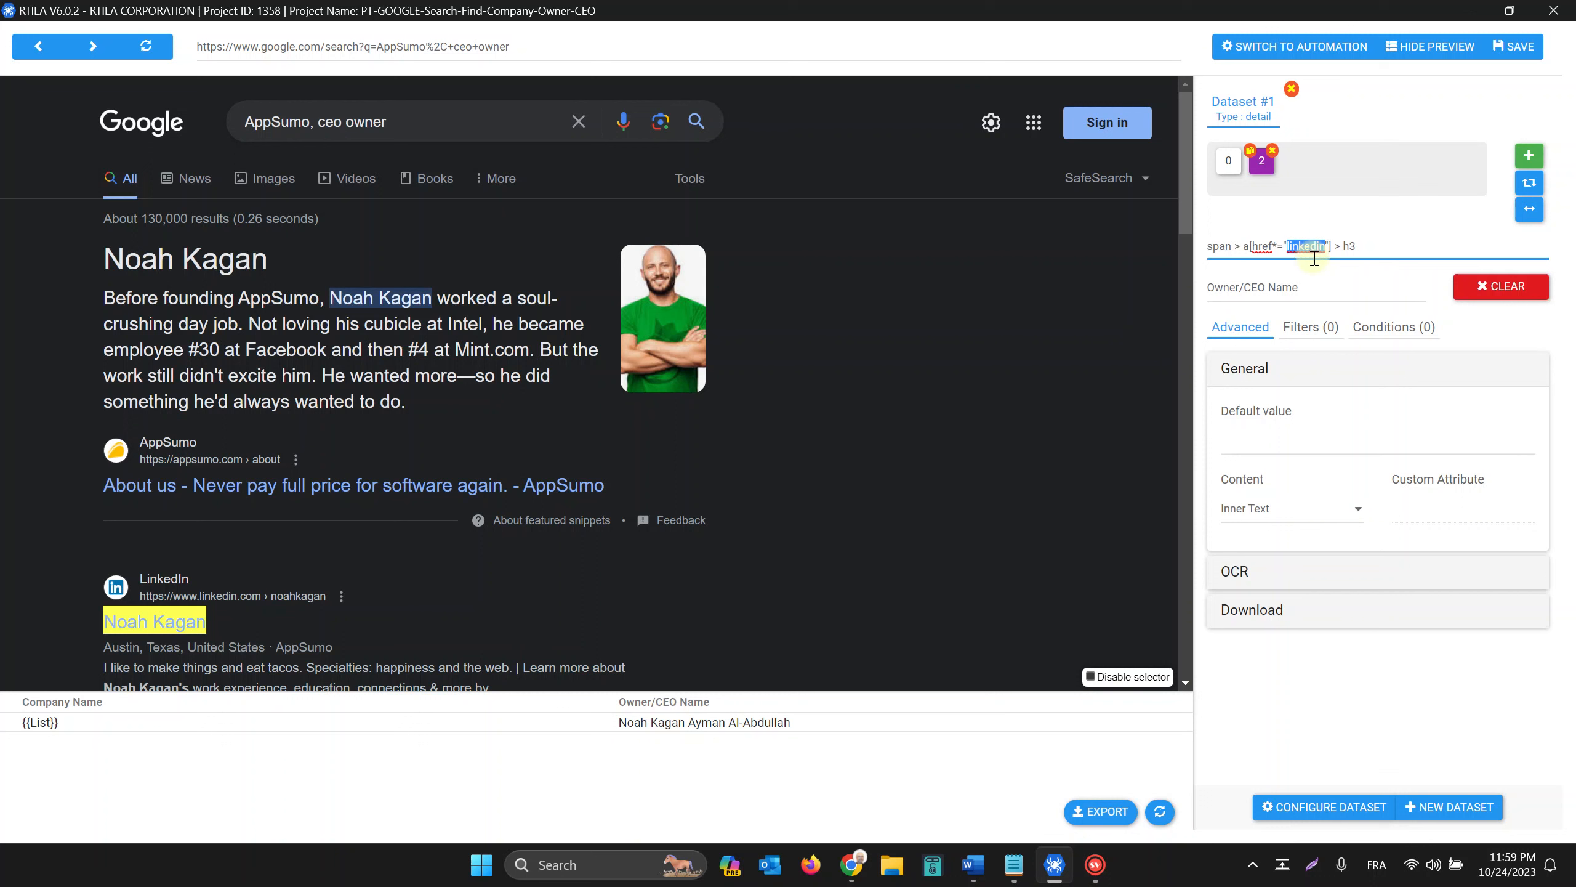
double_click(1348, 247)
Check which LinkedIn result titles on the search page the Owner/CEO Name selector highlights.
scroll(966, 414, down, 1)
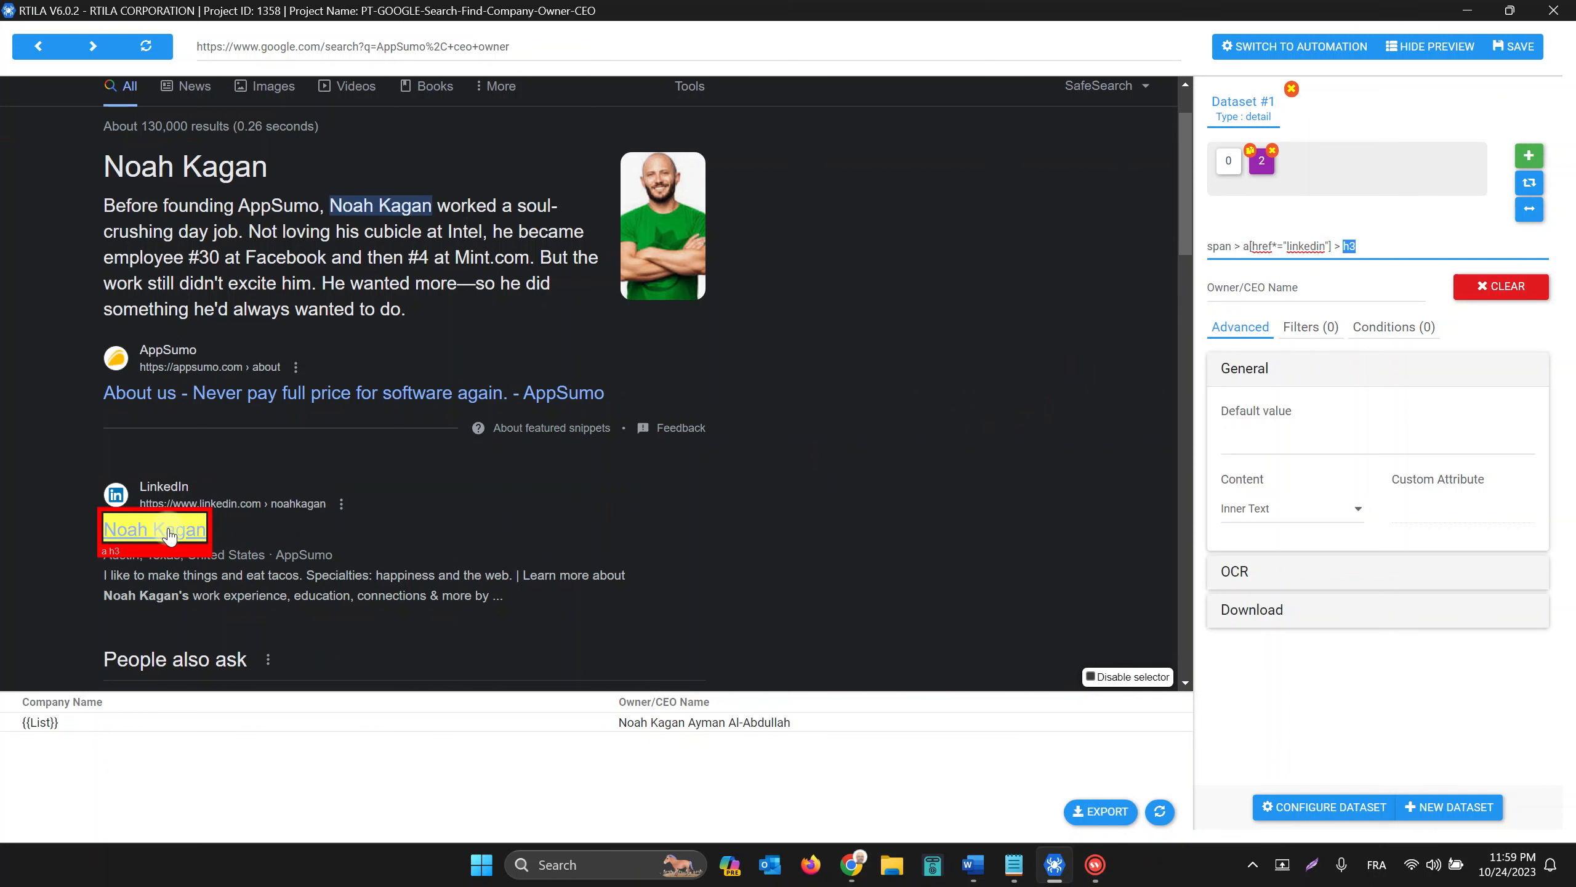
scroll(168, 536, down, 6)
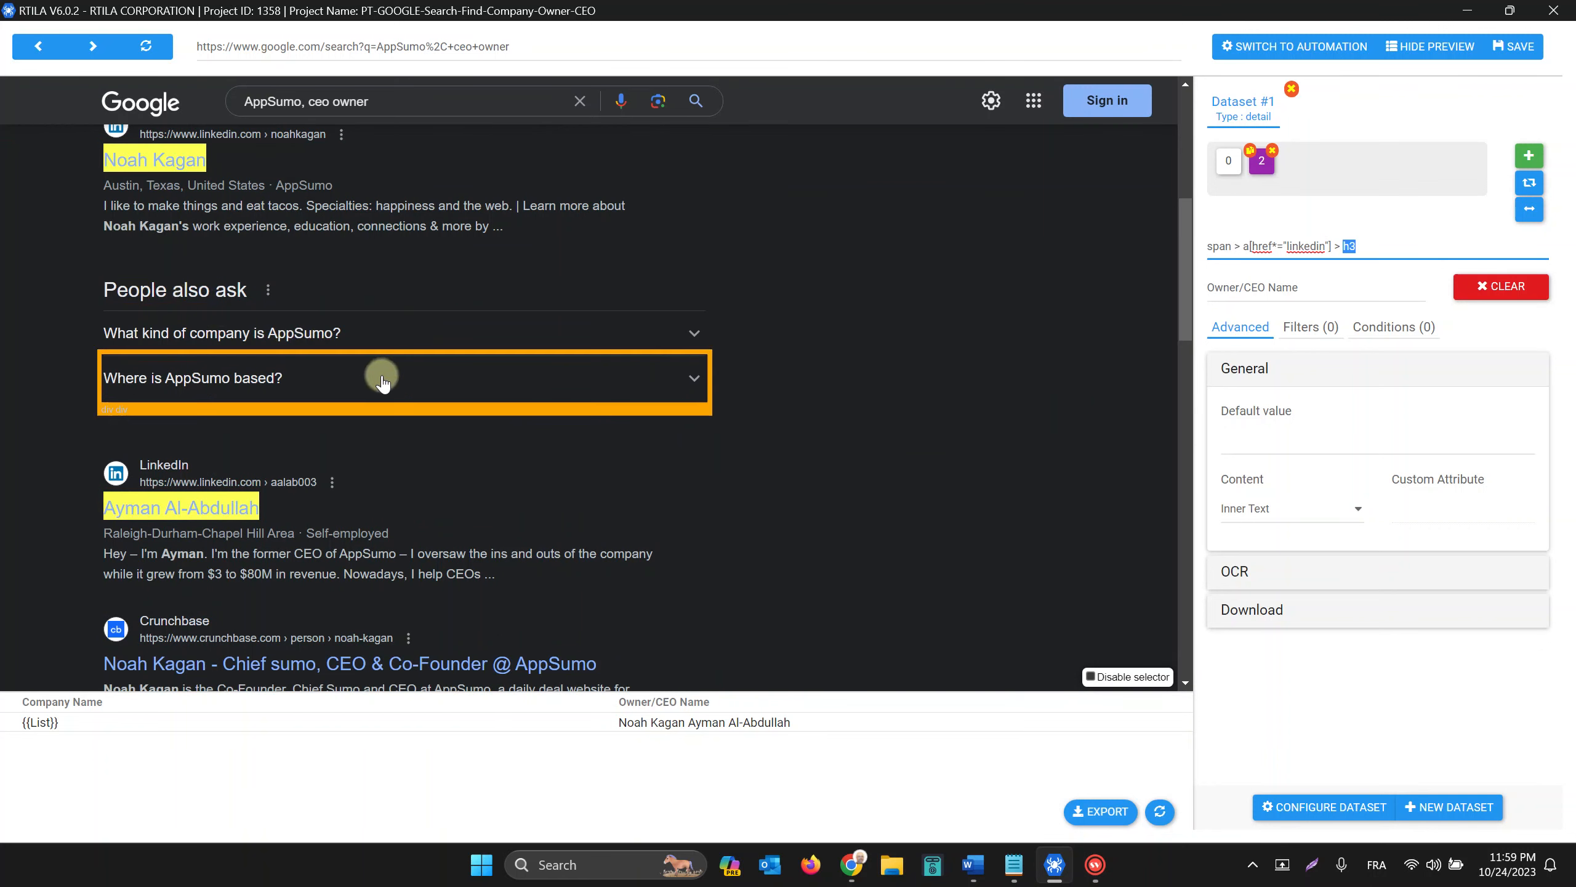
scroll(279, 279, up, 2)
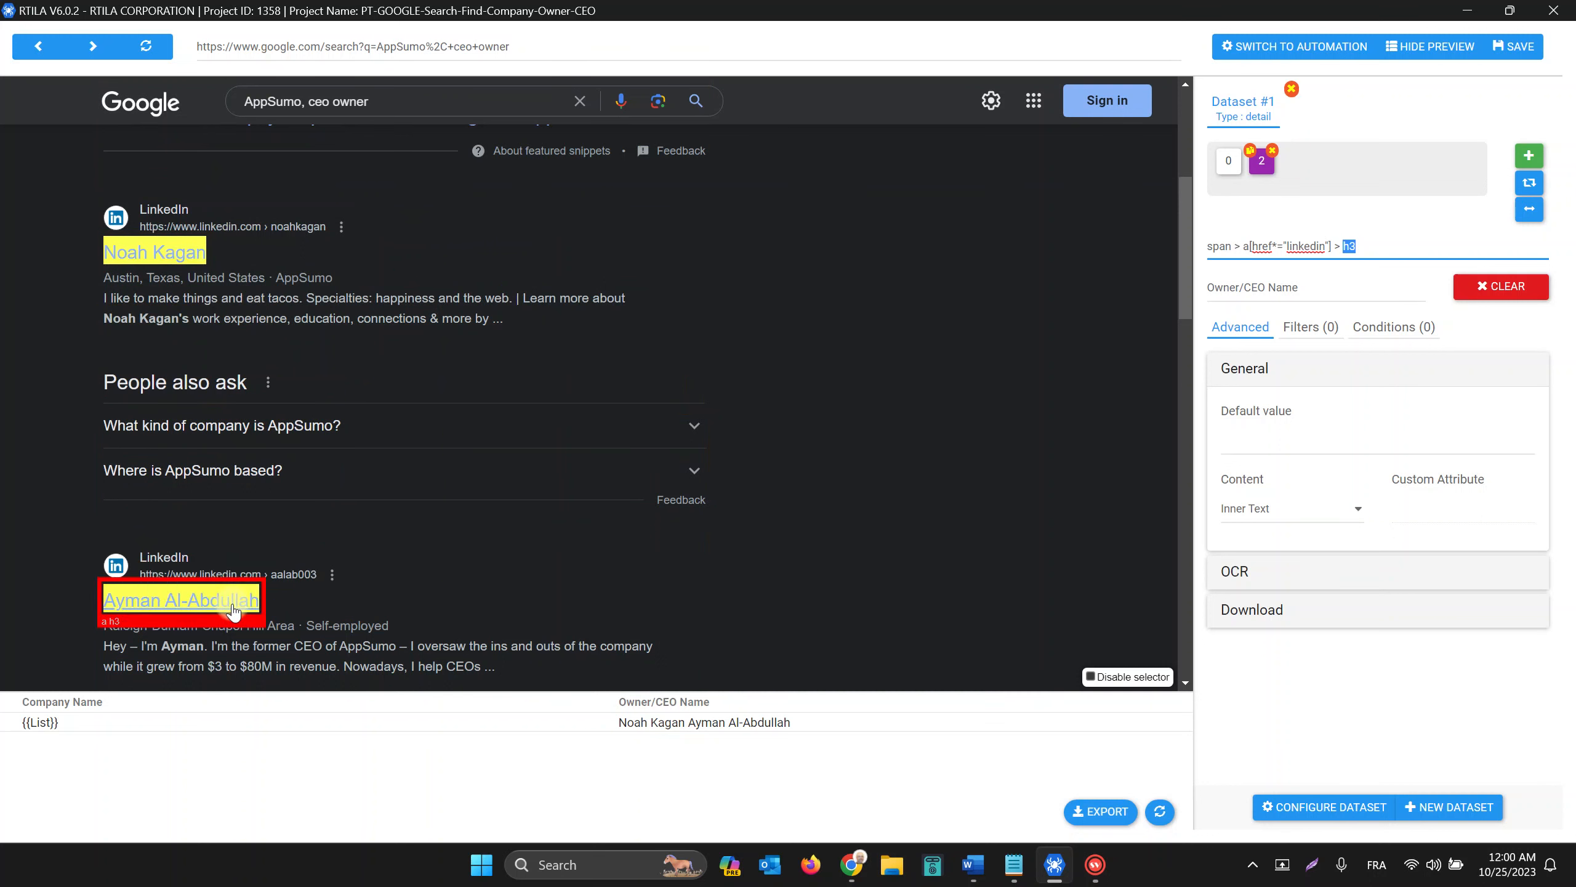
scroll(271, 581, down, 6)
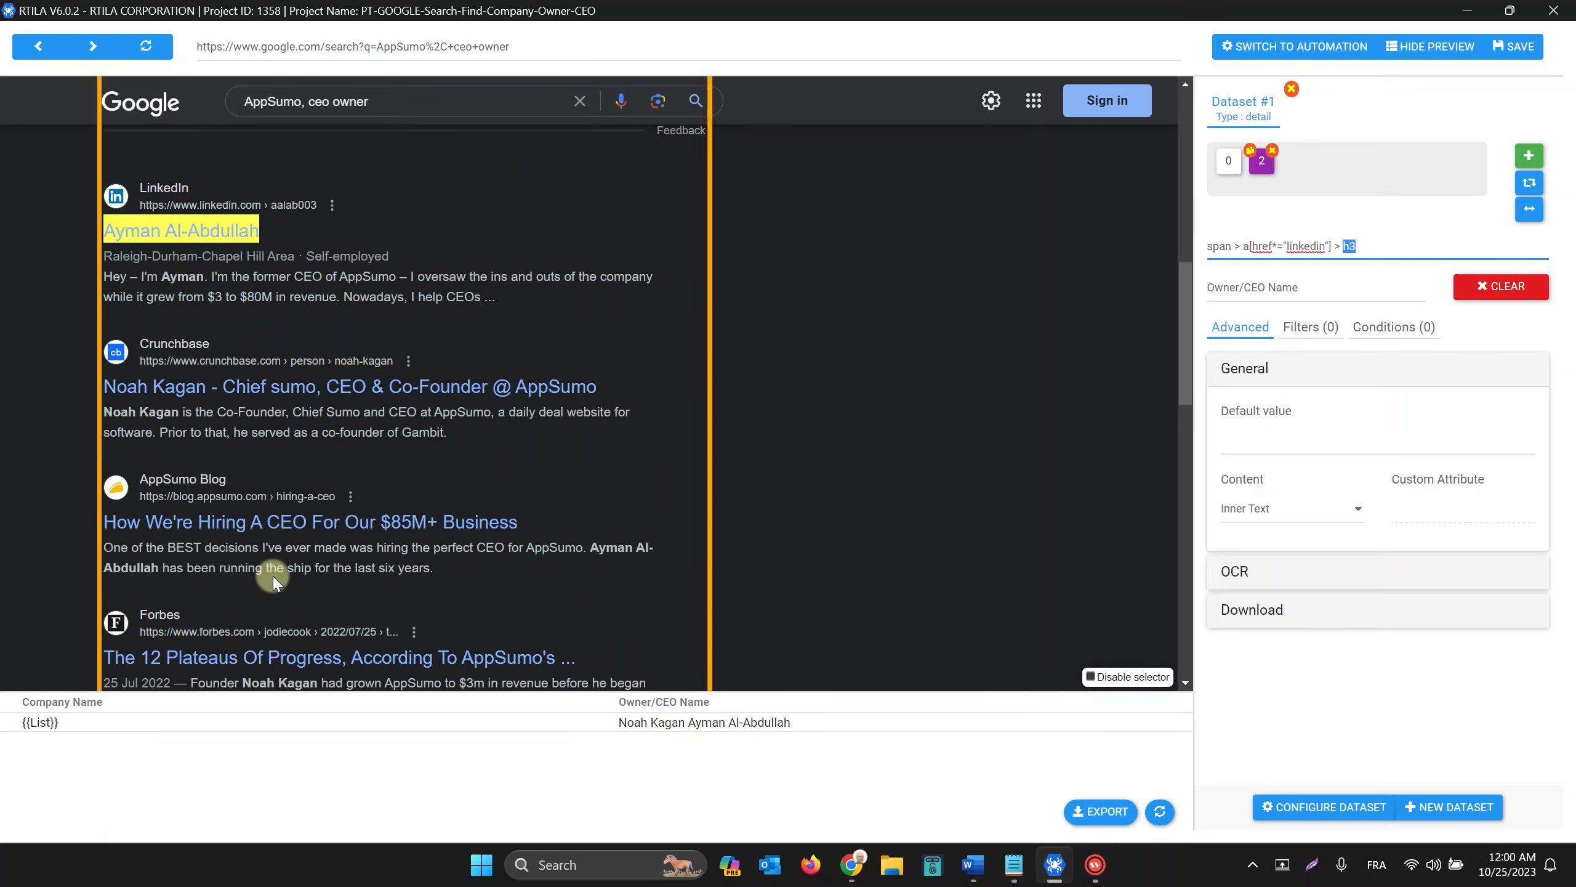
scroll(294, 524, down, 4)
scroll(298, 516, up, 15)
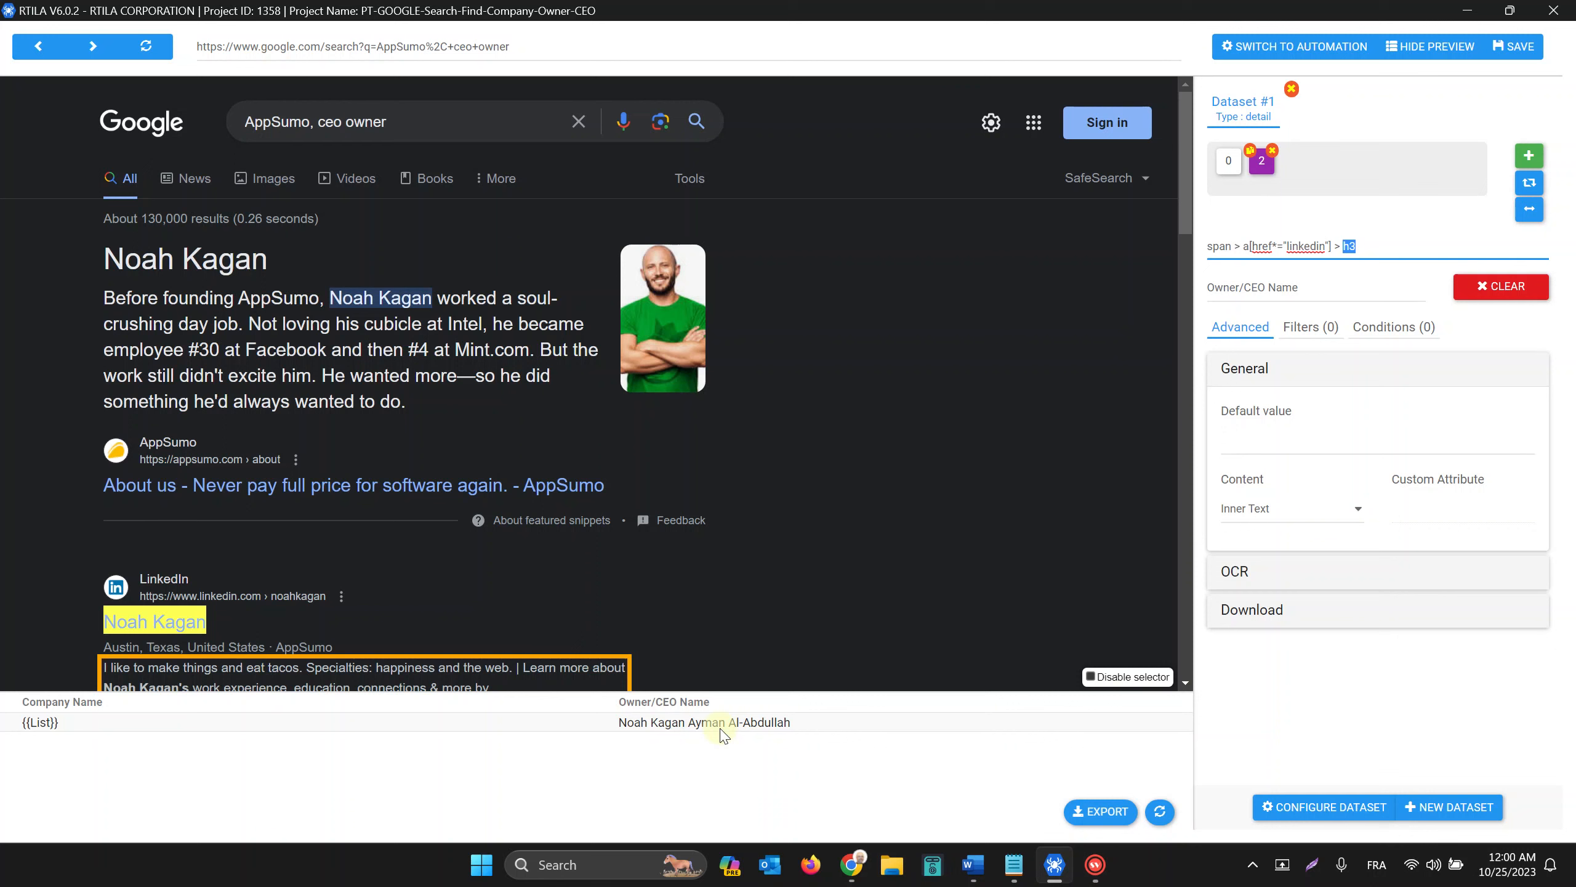
Save and close the project, and run PT-GOOGLE-Search-Find-Company-Owner-CEO locally from the project list.
click(1520, 53)
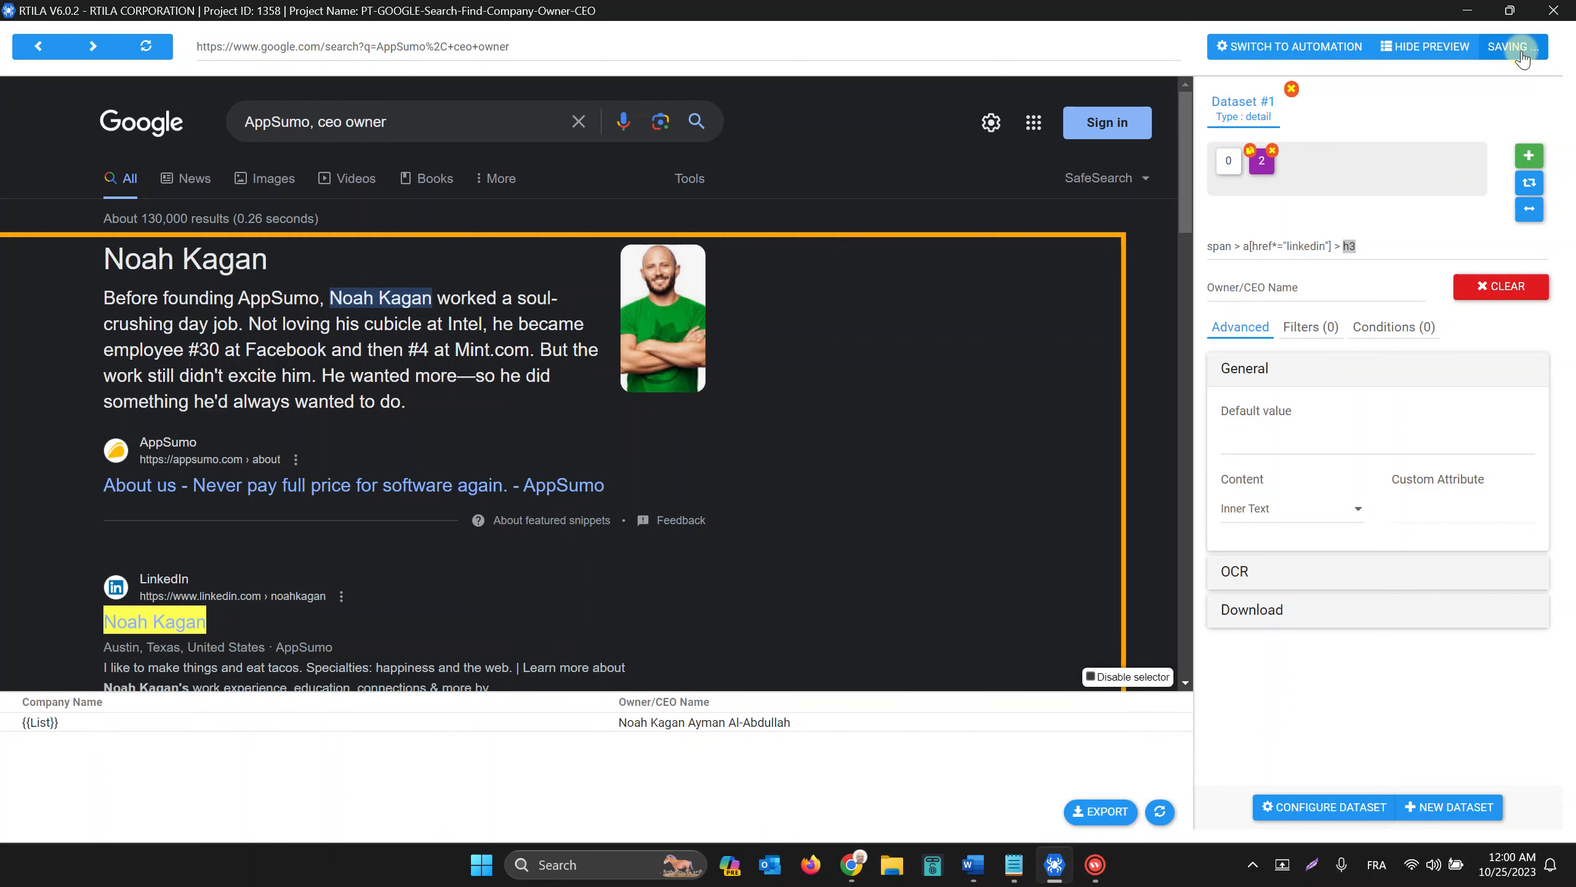
click(1554, 10)
click(1366, 221)
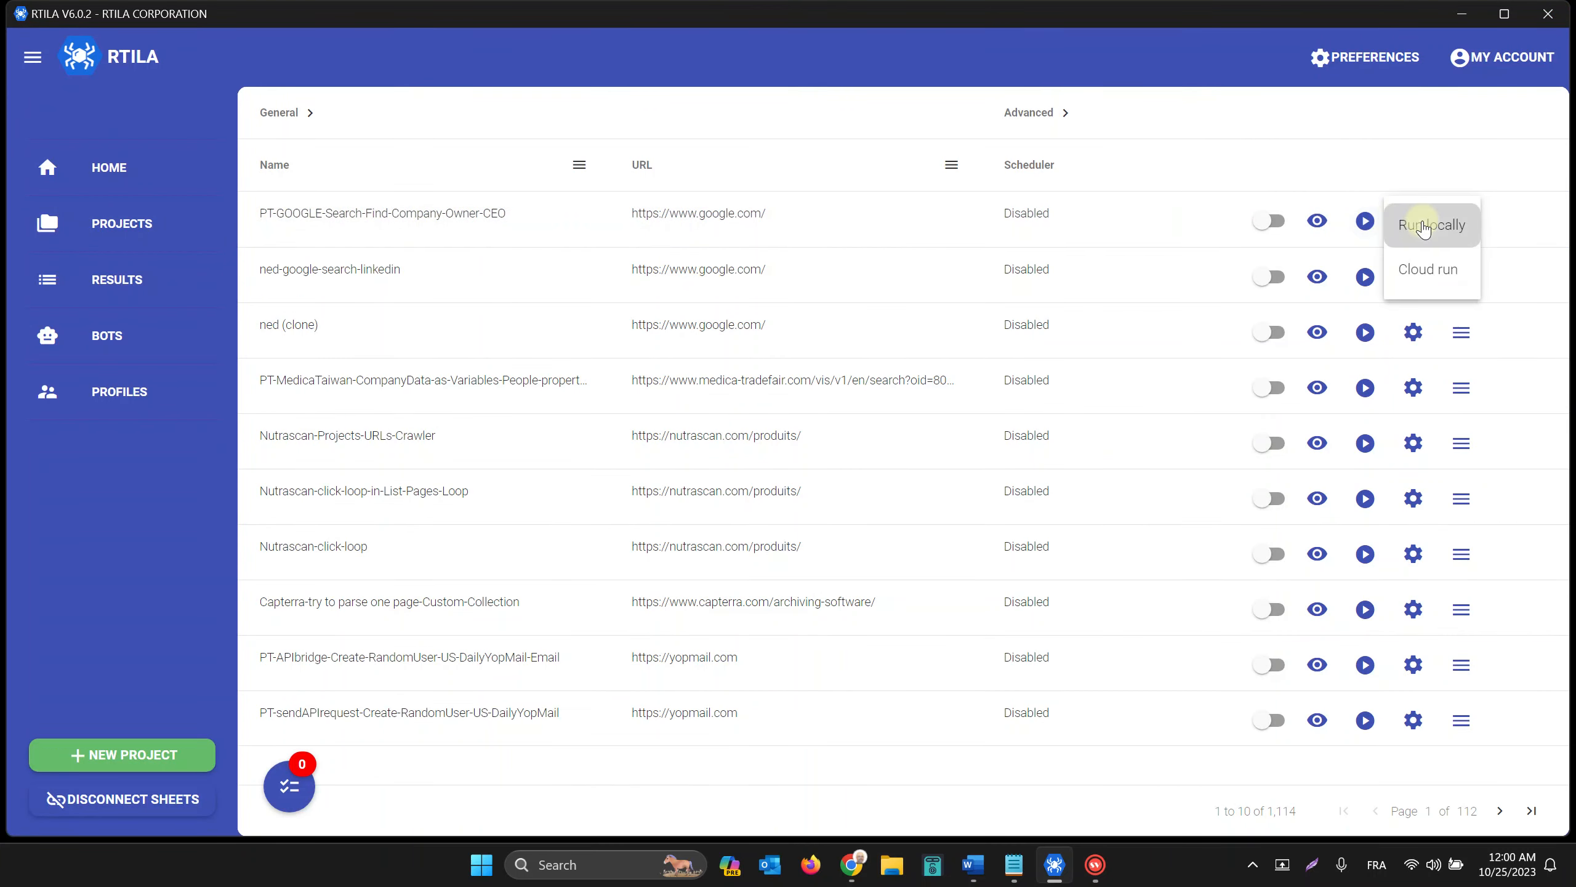
click(1422, 220)
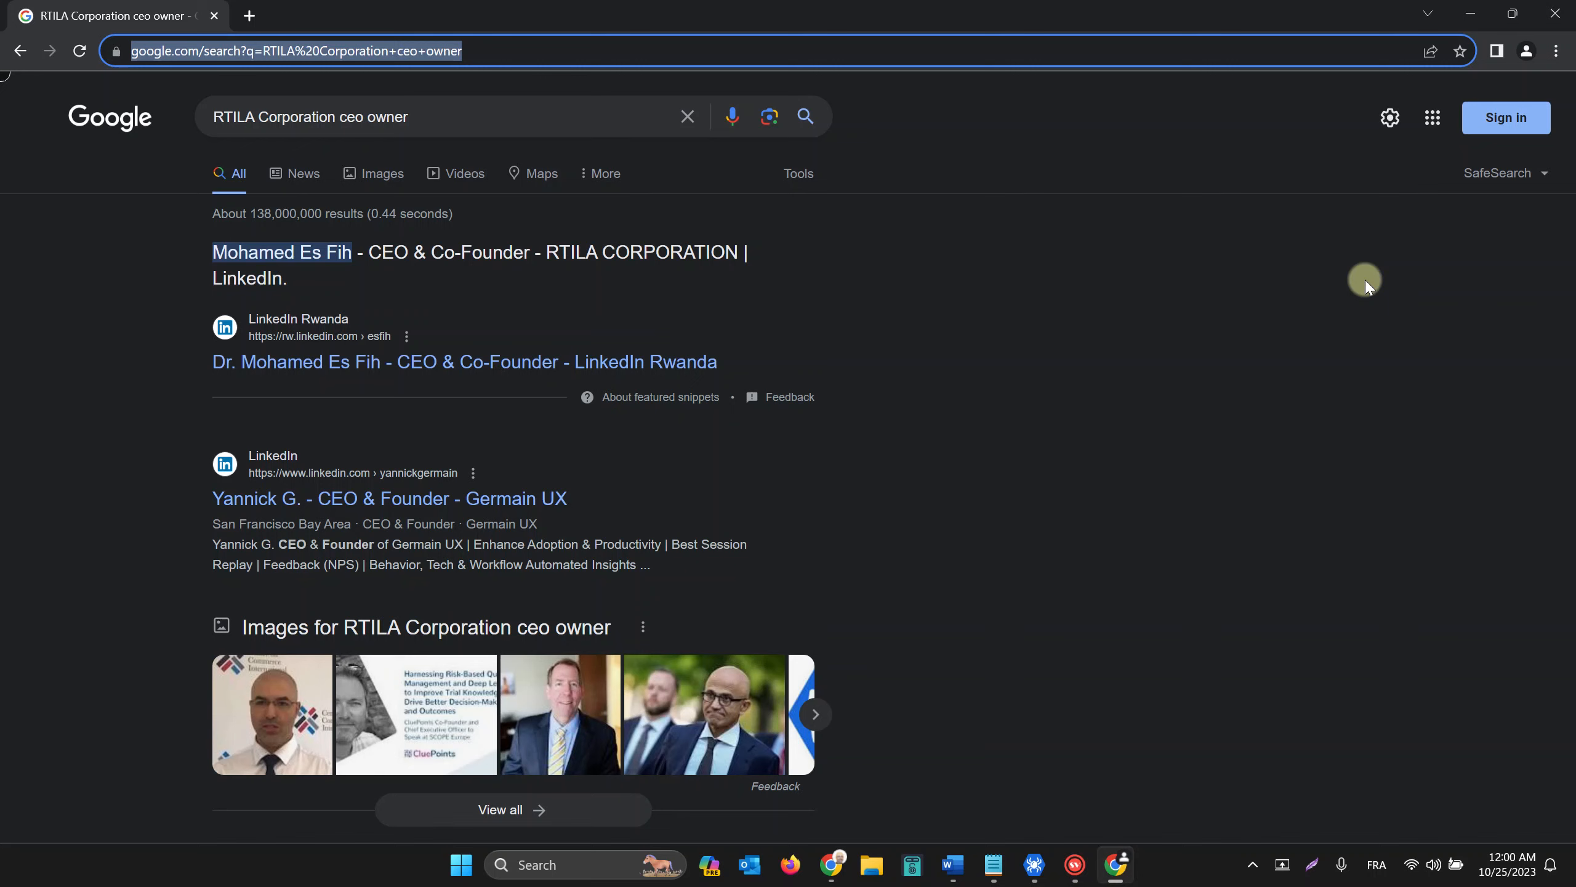
key(Return)
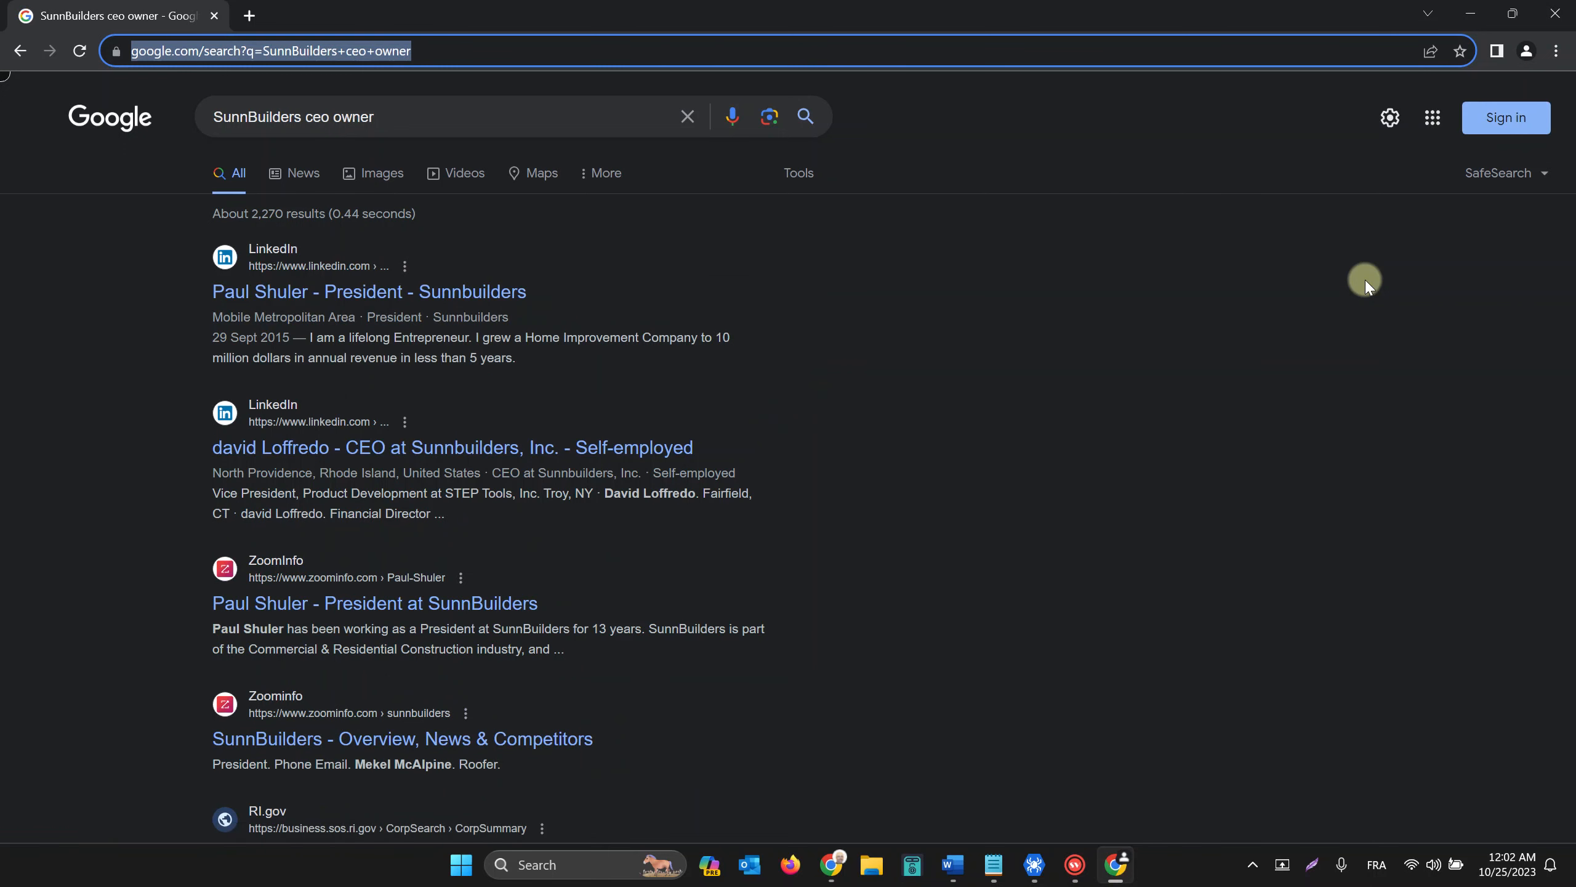
Check the run's progress in RTILA's project queue and in the automated browser window.
click(1030, 862)
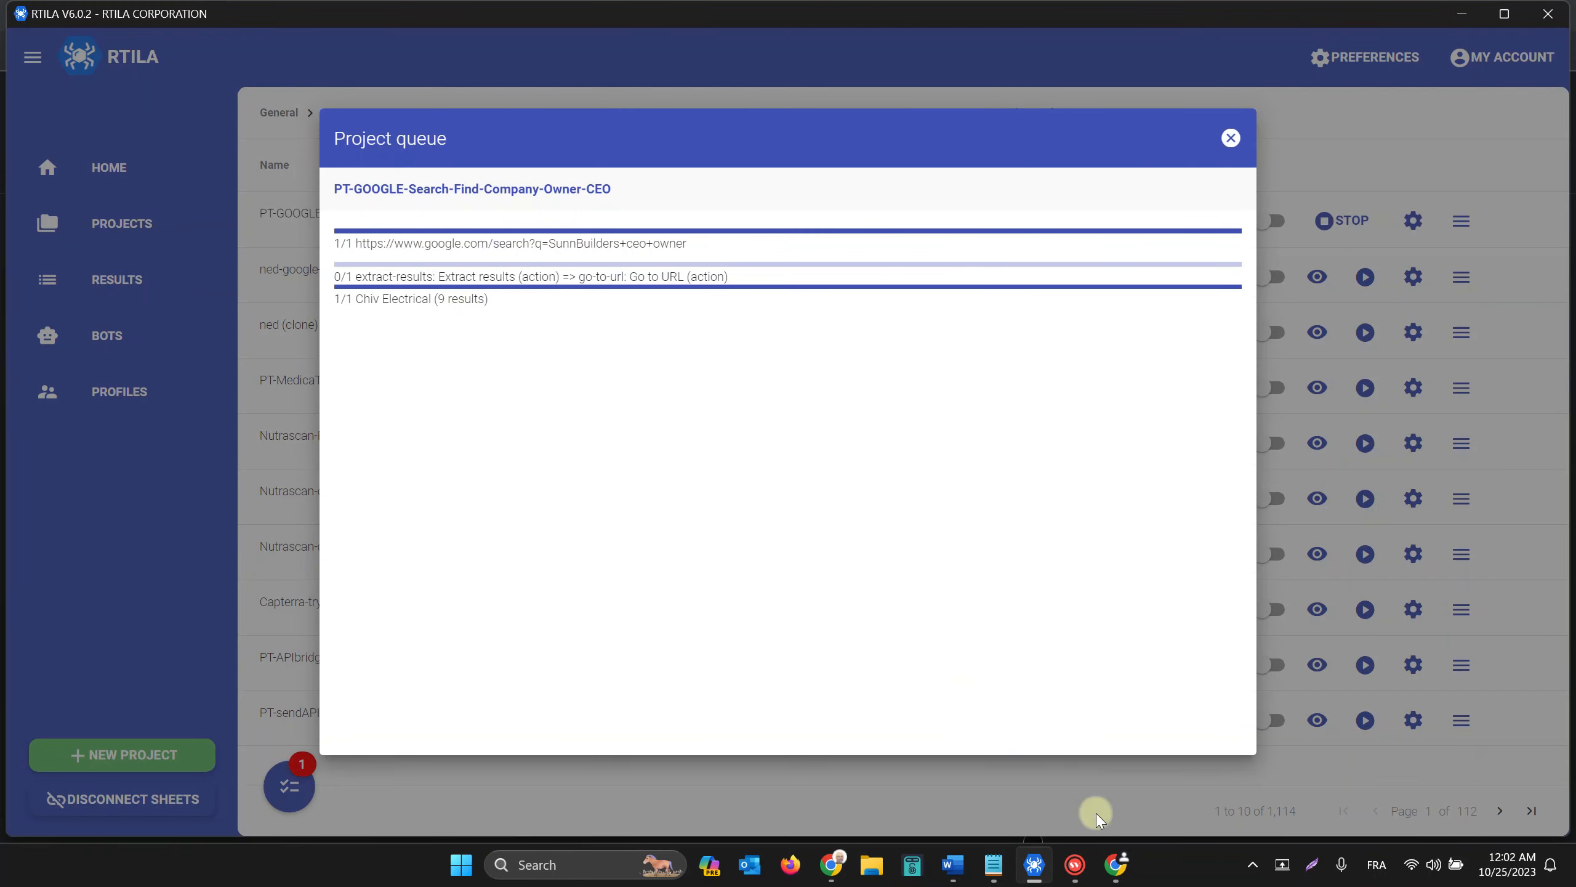
click(1116, 863)
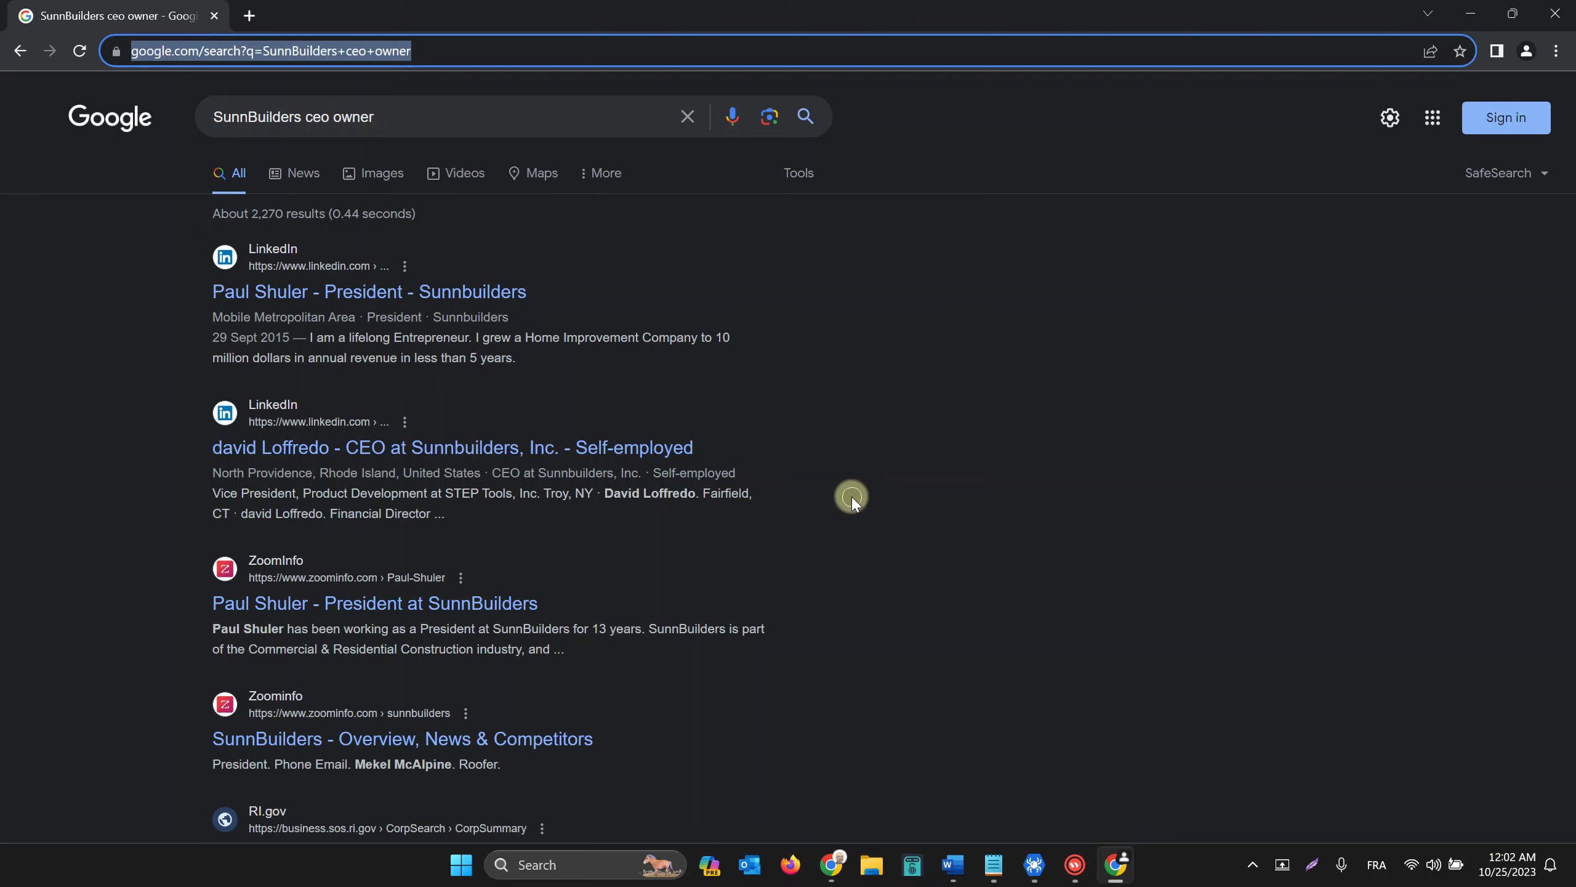
key(ctrl+w)
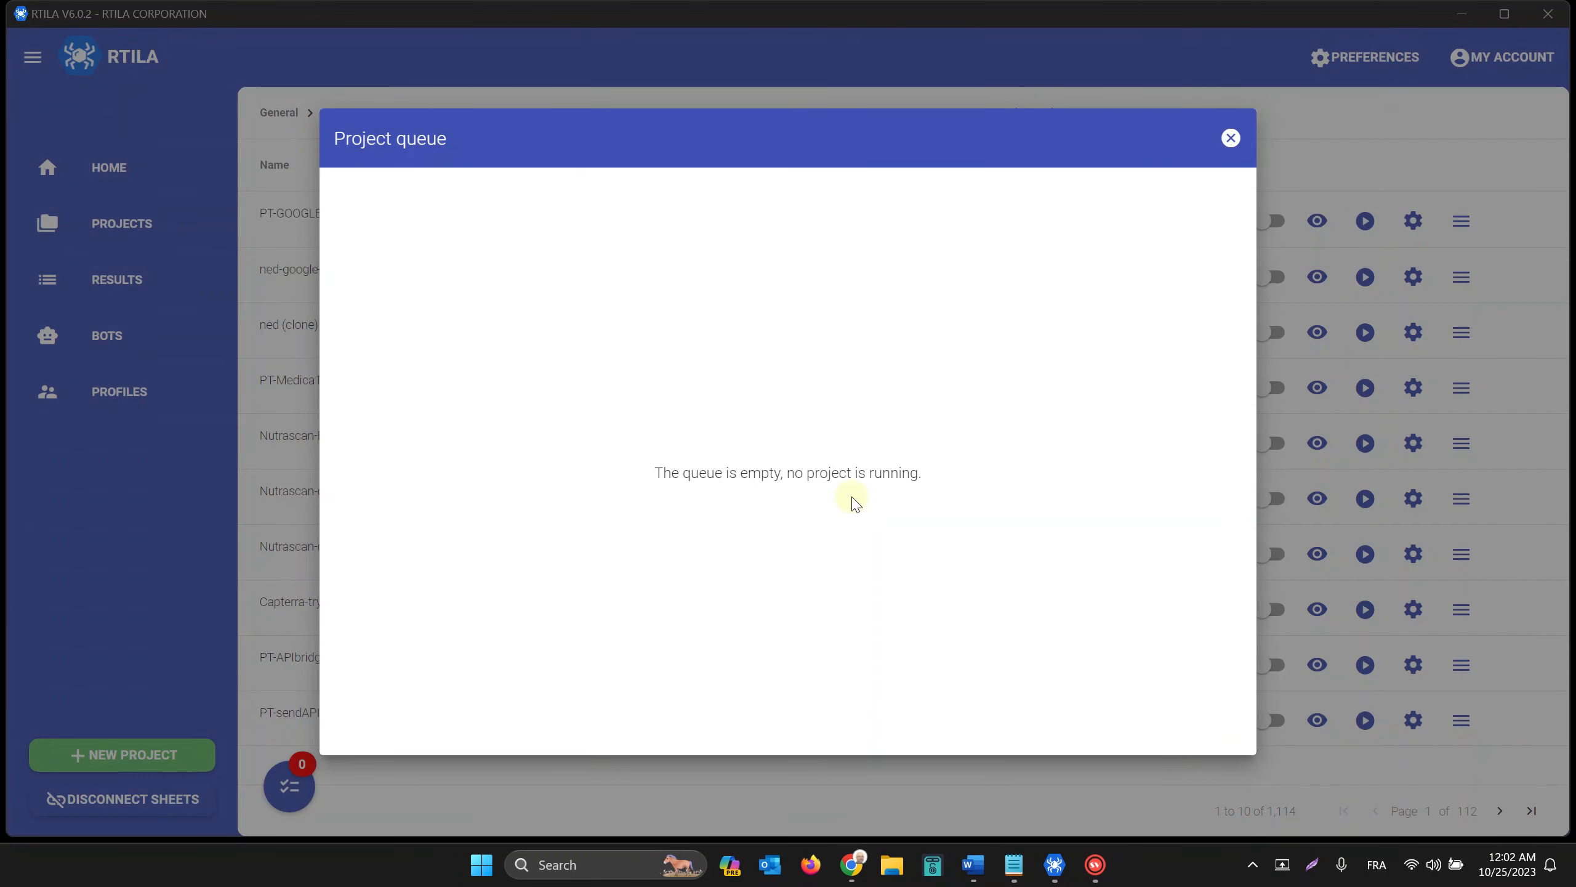
Dismiss the project queue and preview the extracted results of the latest PT-GOOGLE-Search-Find-Company-Owner-CEO run.
click(1232, 138)
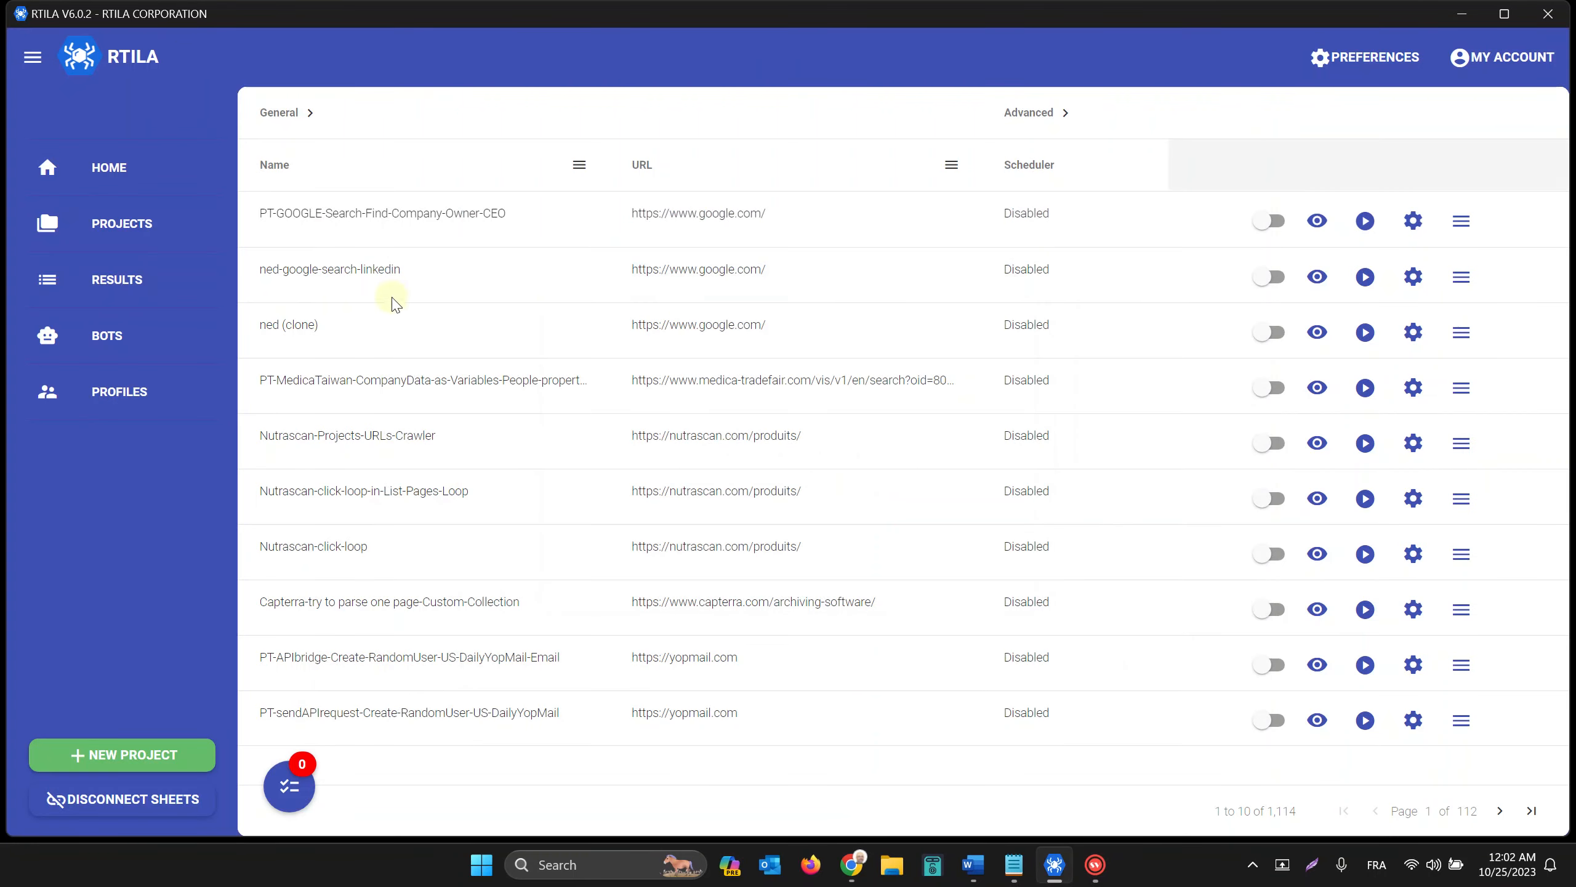
click(105, 280)
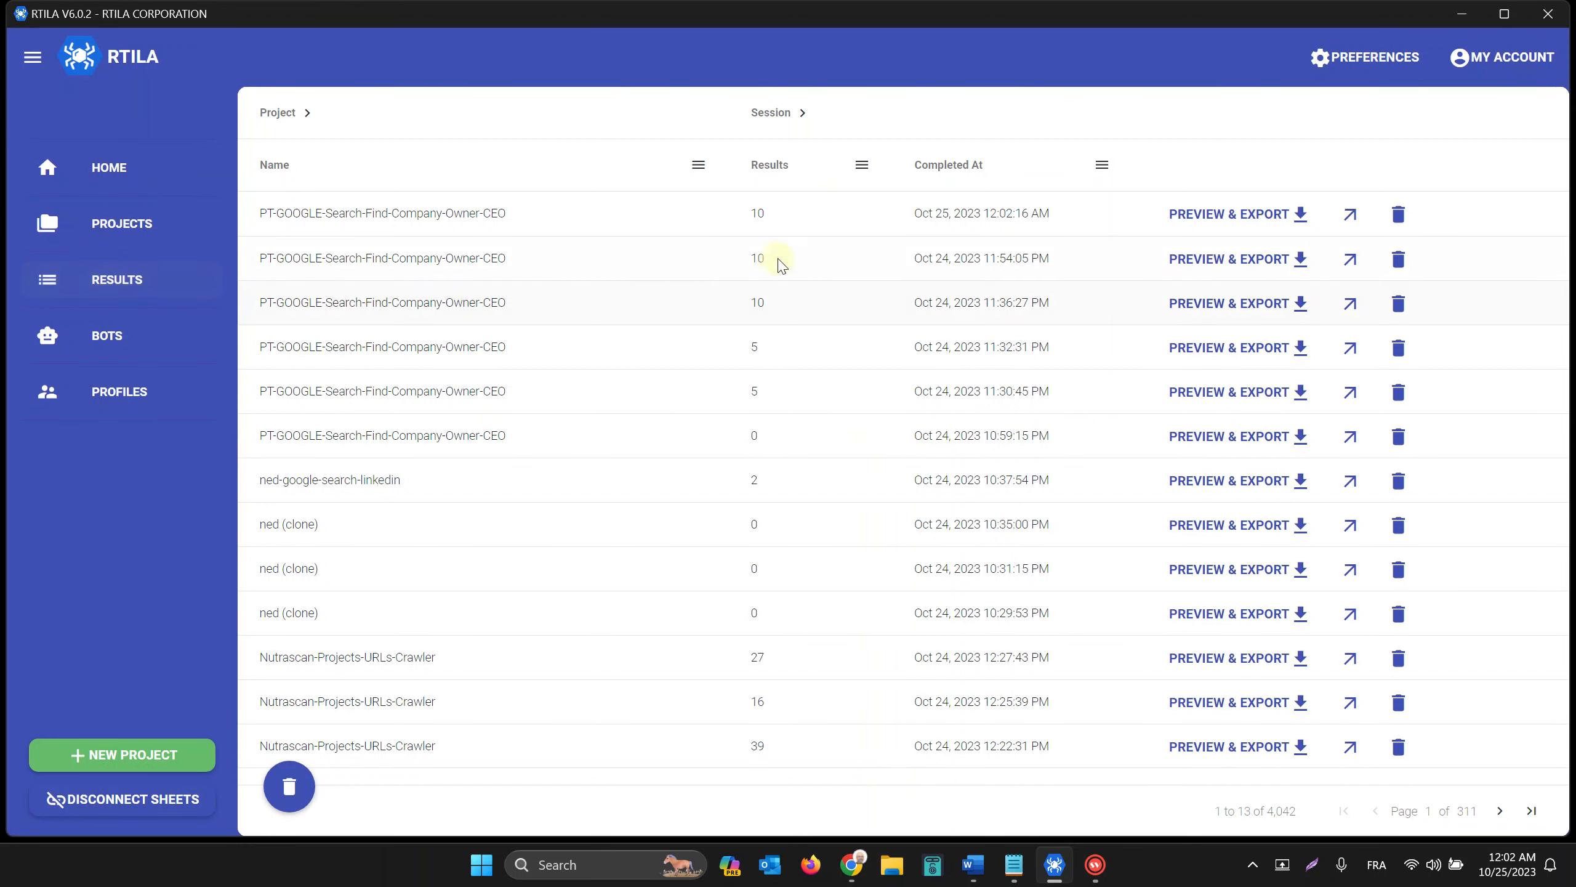
click(1200, 214)
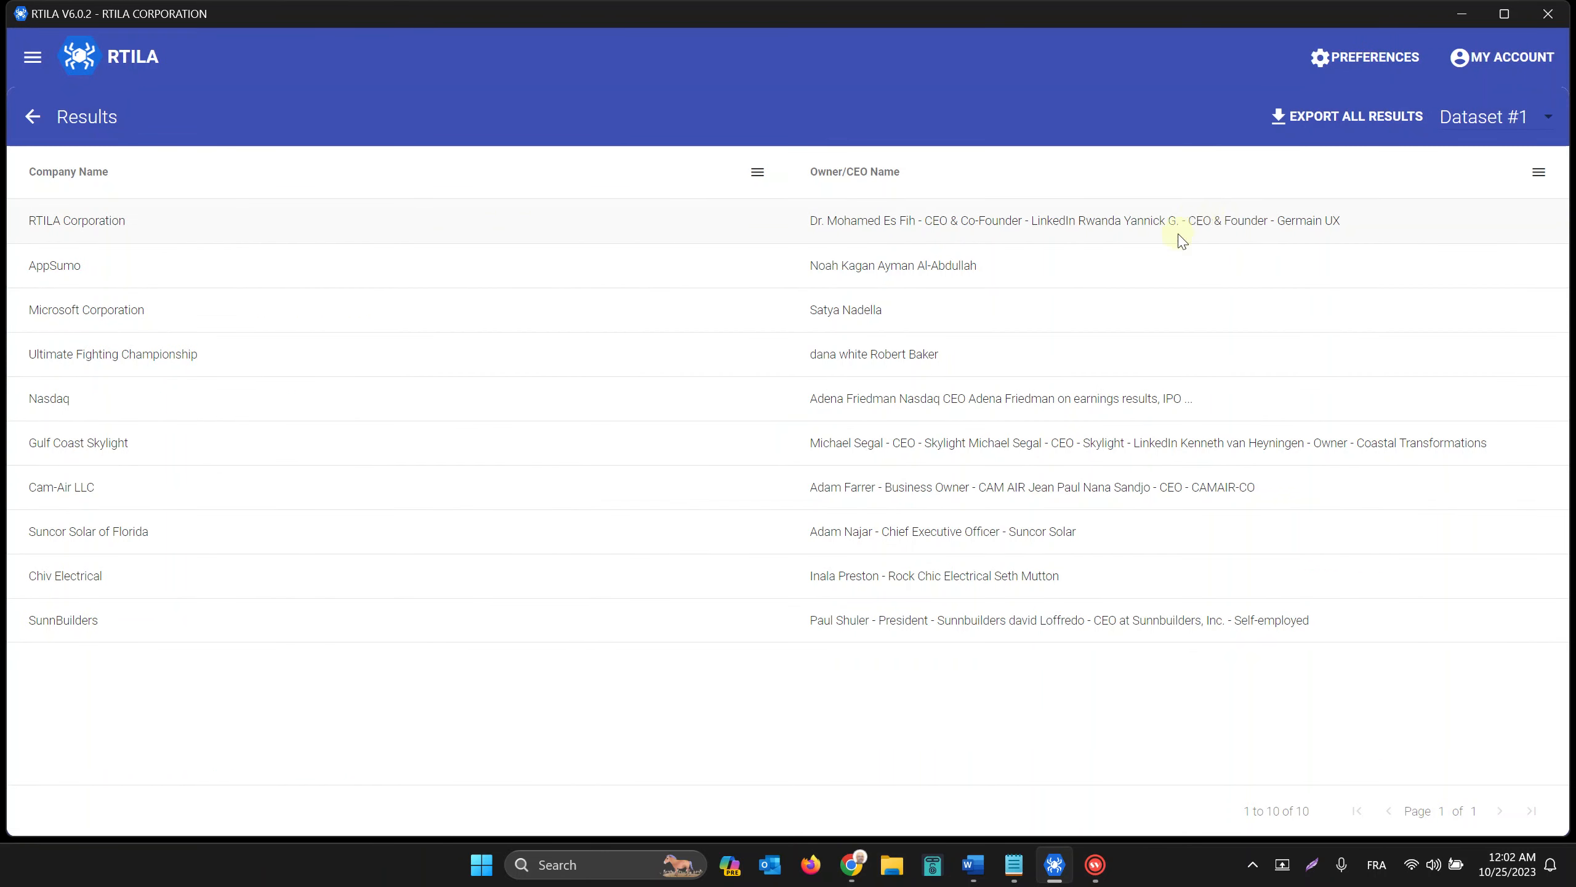